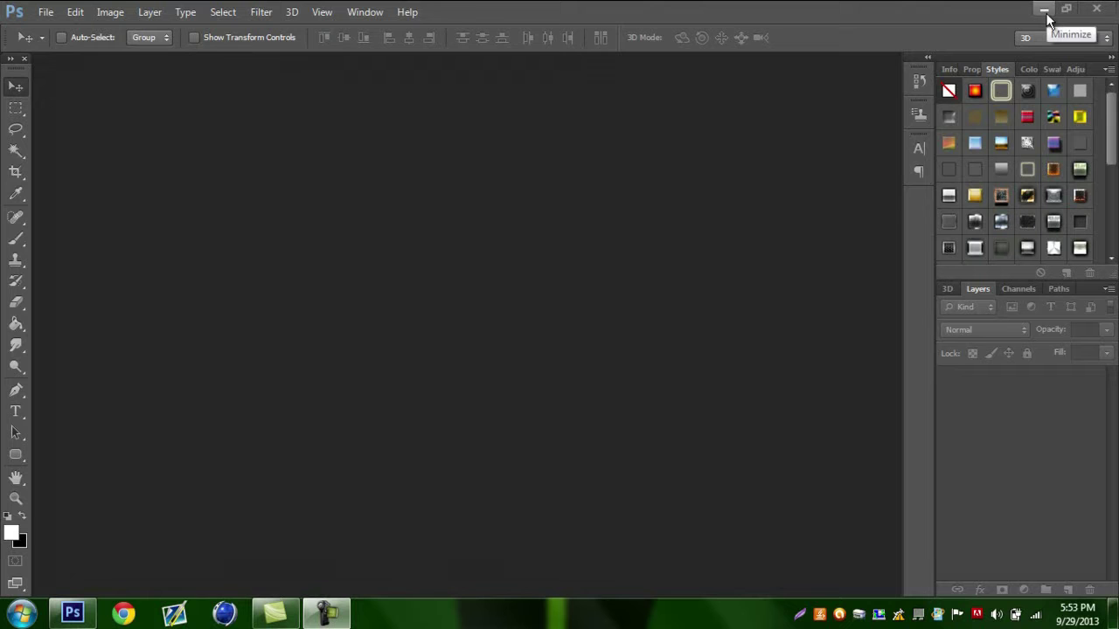
Open the After Merge PSD from the GFX > Styles > New Style folder in Photoshop.
click(1046, 12)
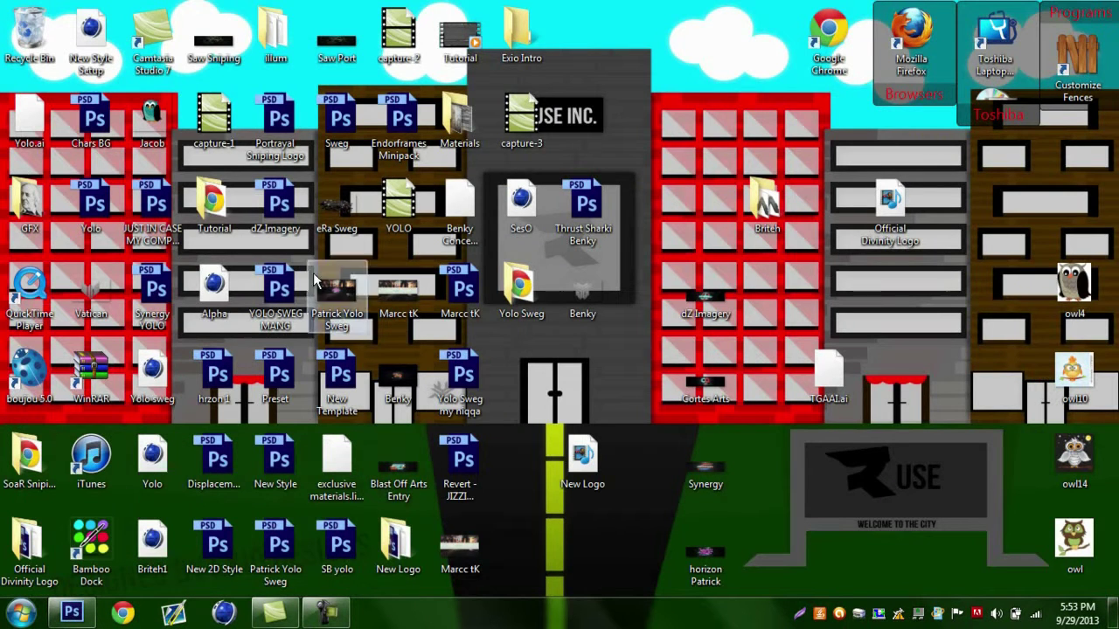
double_click(52, 215)
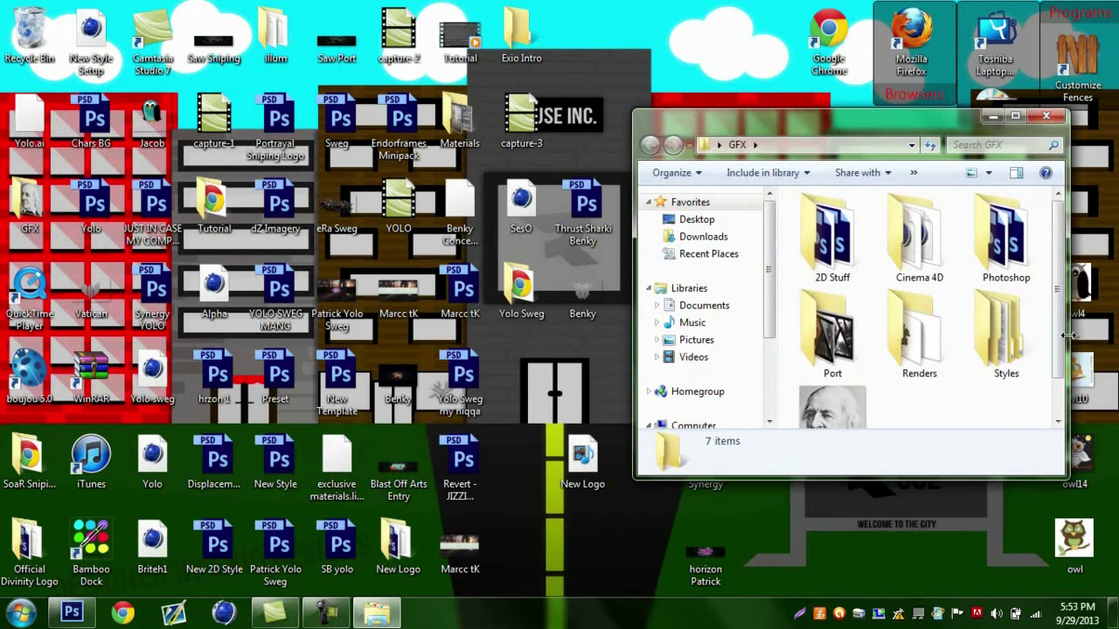
scroll(1060, 350, down, 2)
double_click(1014, 341)
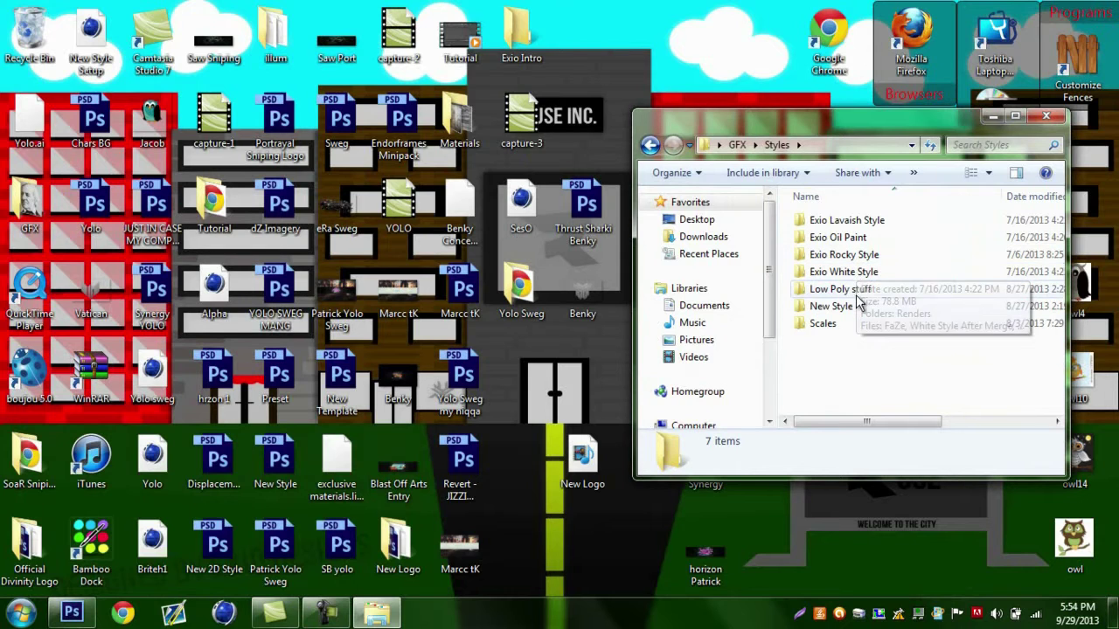
double_click(855, 306)
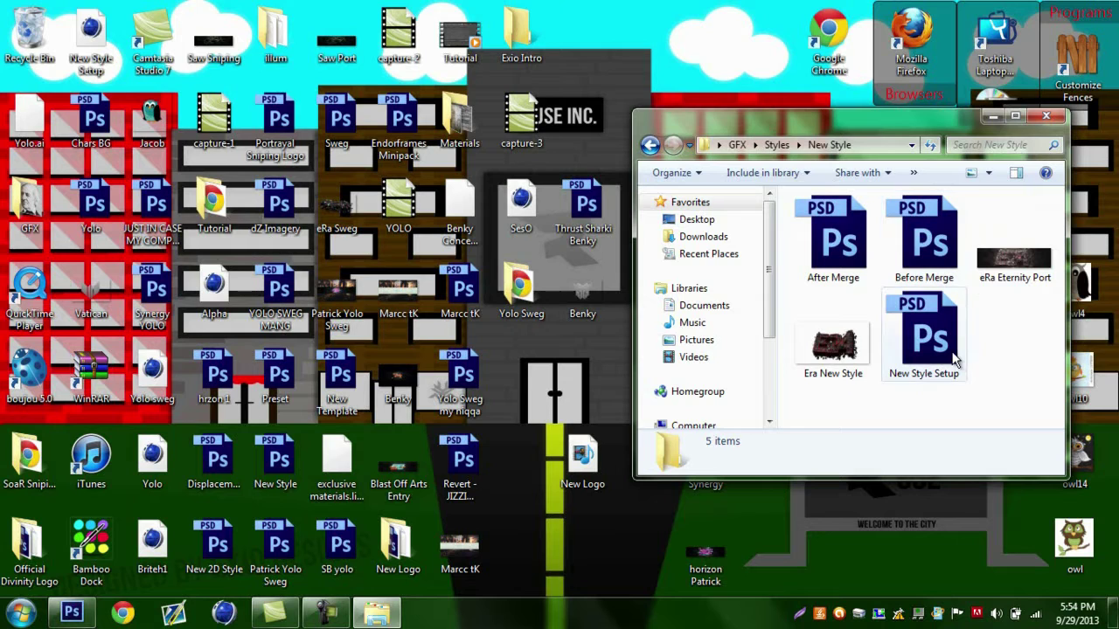
drag(833, 276, 392, 361)
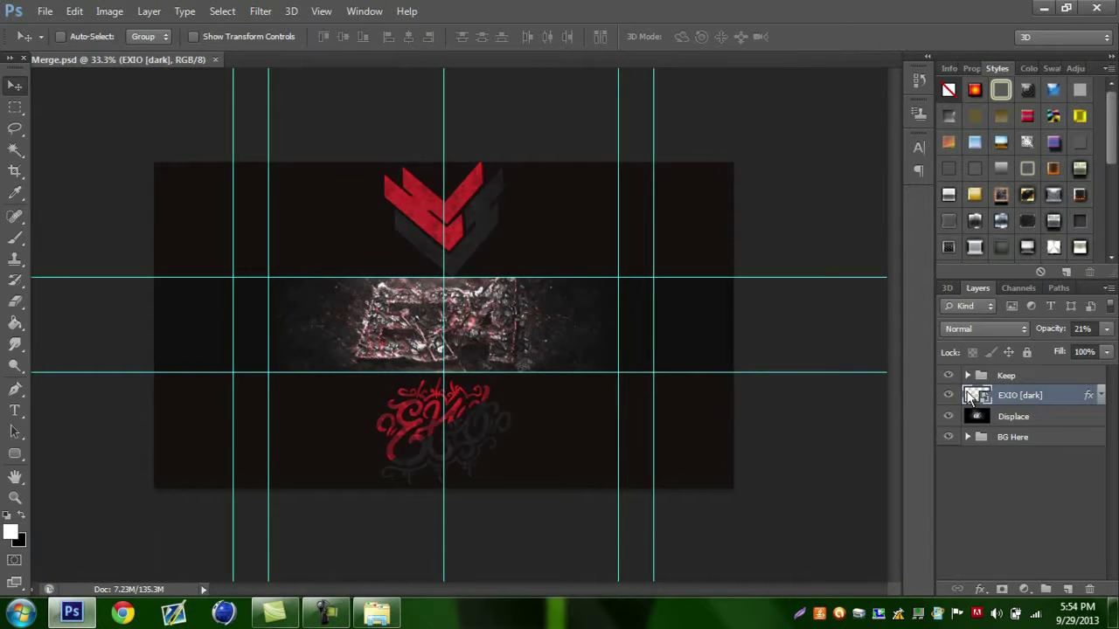
Compare the composition with the Displace layer hidden and shown.
click(1023, 416)
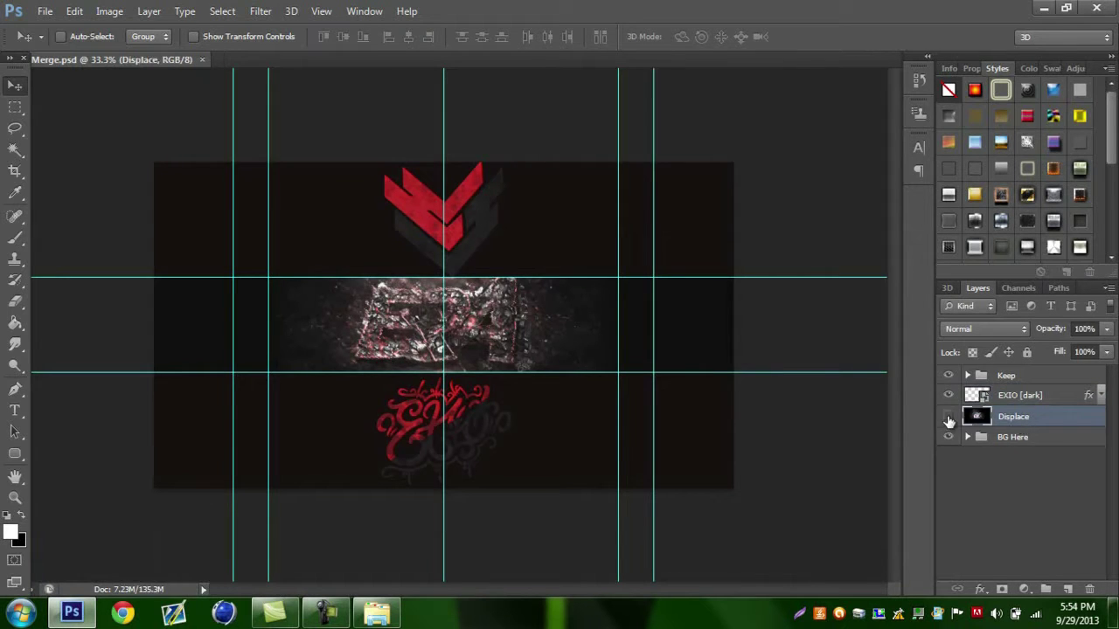
click(948, 417)
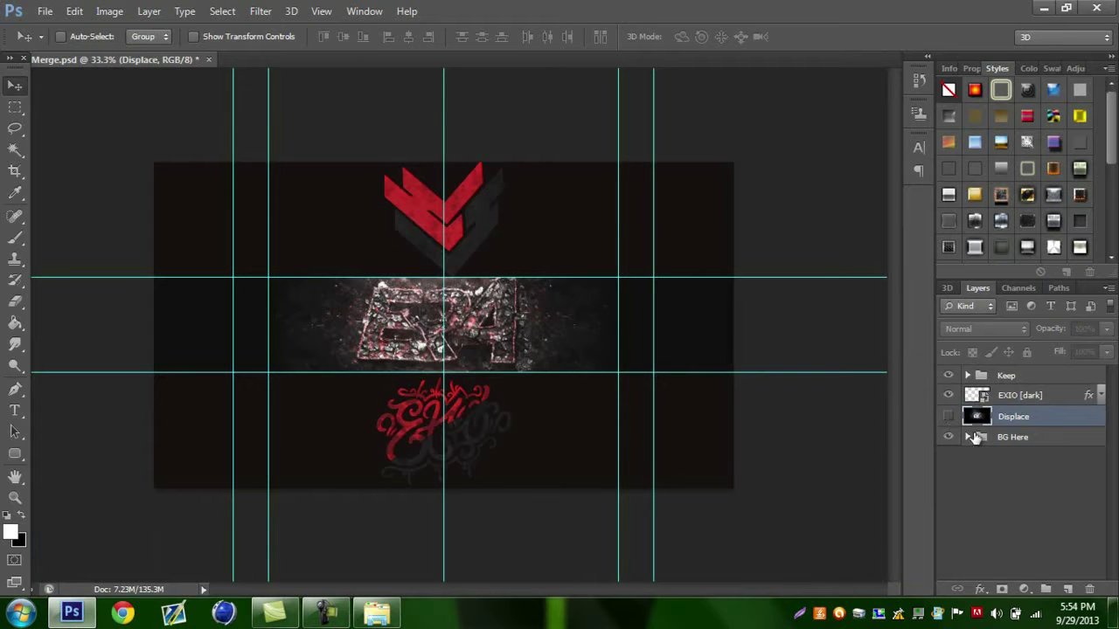
click(949, 417)
Delete the Cc group of colour adjustments from inside the Keep group.
click(967, 375)
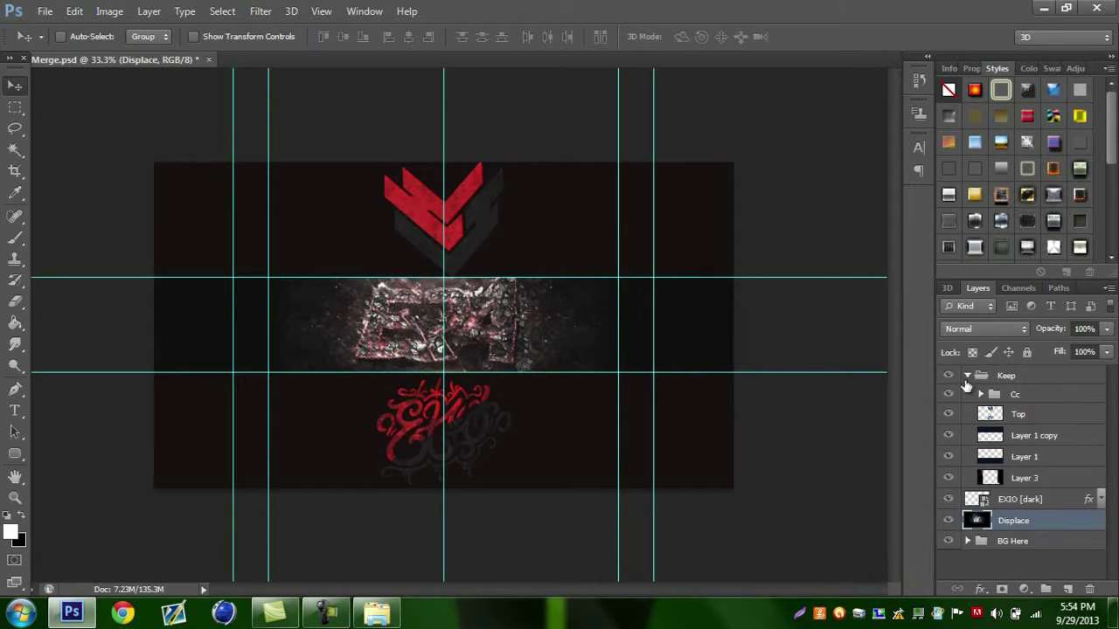
click(951, 395)
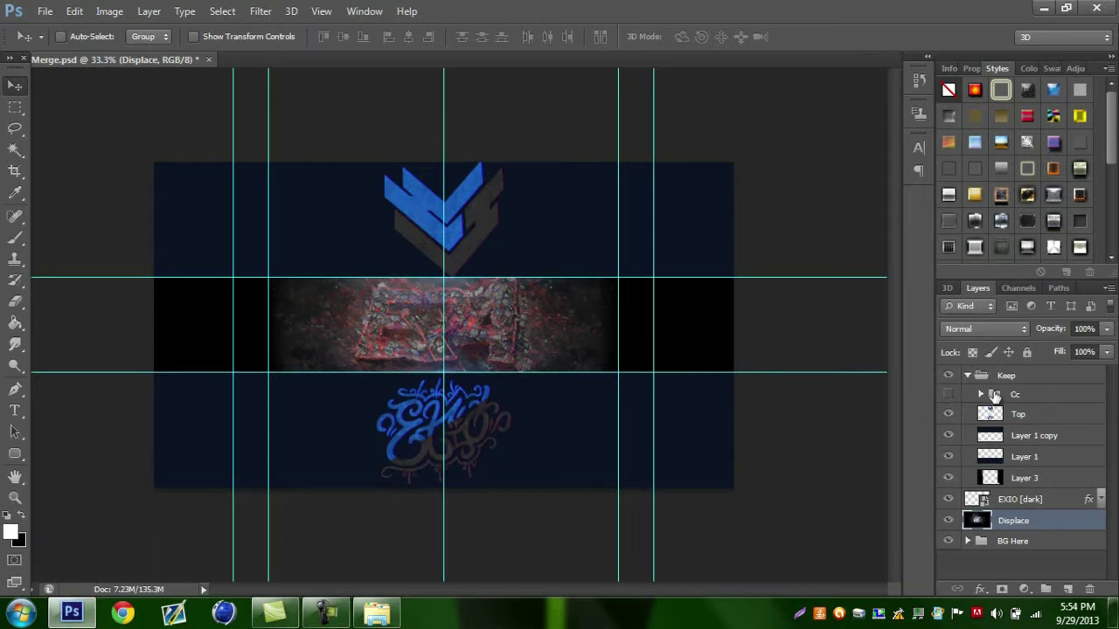
click(995, 395)
click(983, 395)
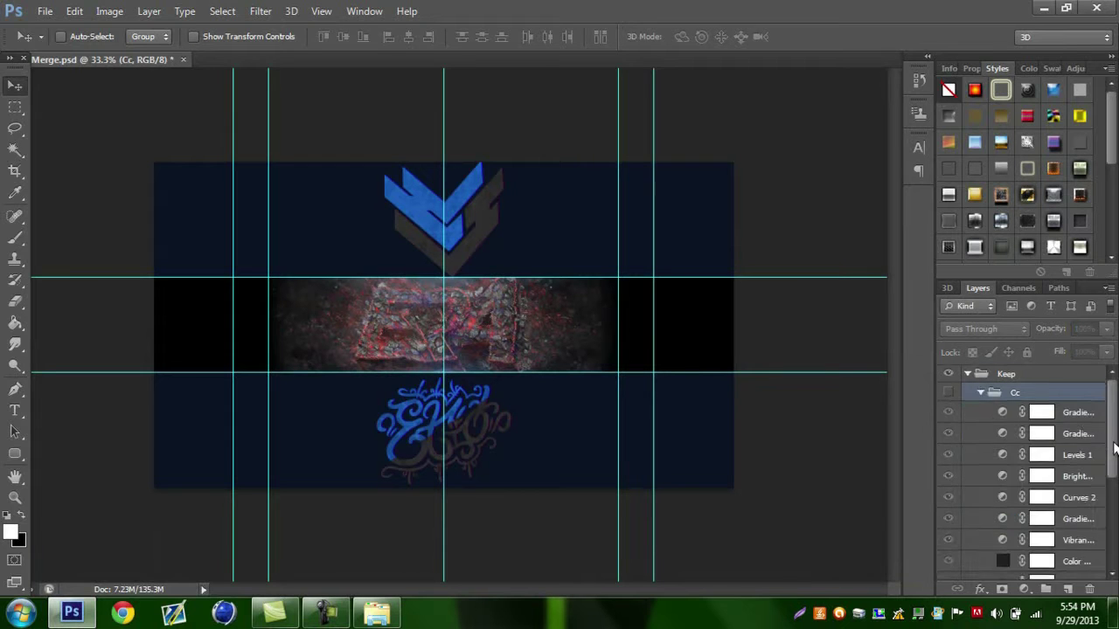
scroll(1097, 459, down, 5)
scroll(1103, 464, up, 4)
scroll(1103, 463, up, 1)
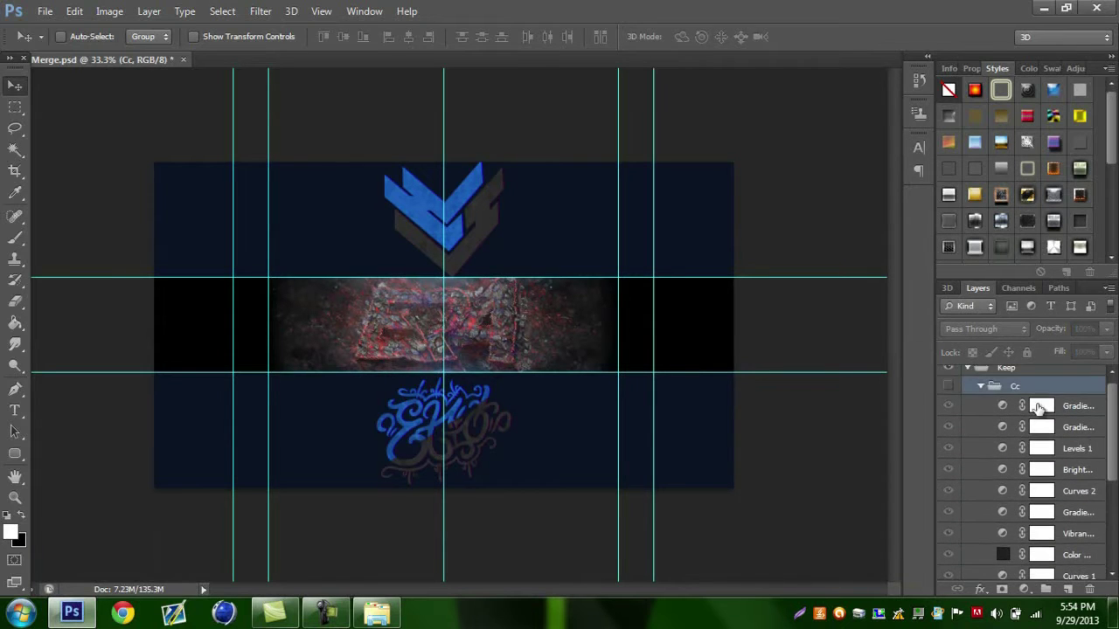
click(981, 390)
key(Delete)
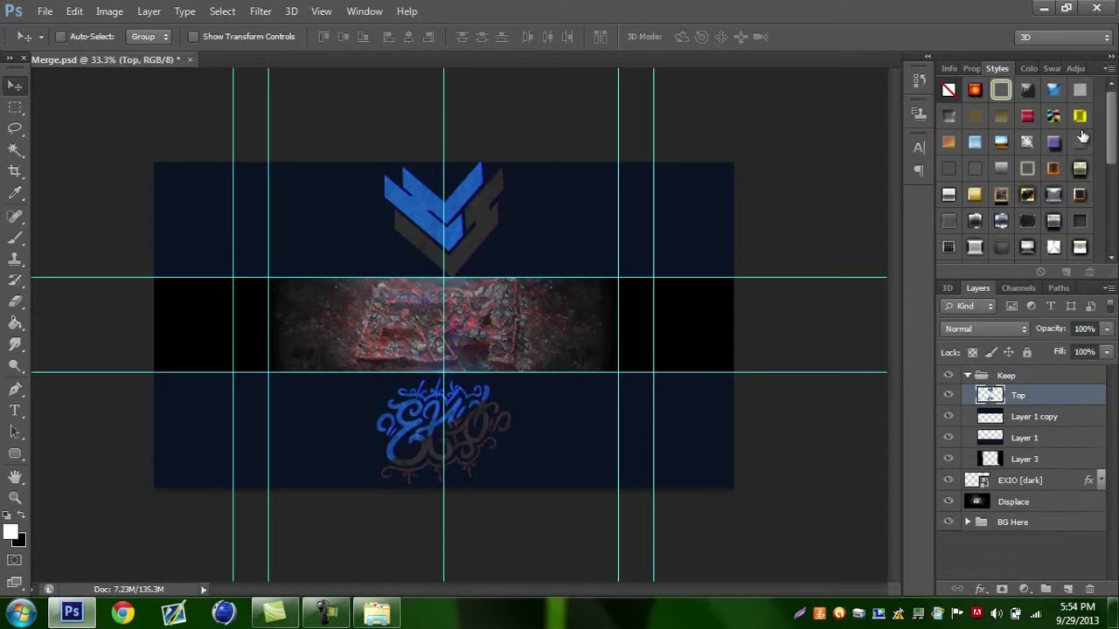
Add a Curves adjustment above the Top layer and shape a gentle S-curve with raised highlights and slightly lowered shadows.
click(1078, 70)
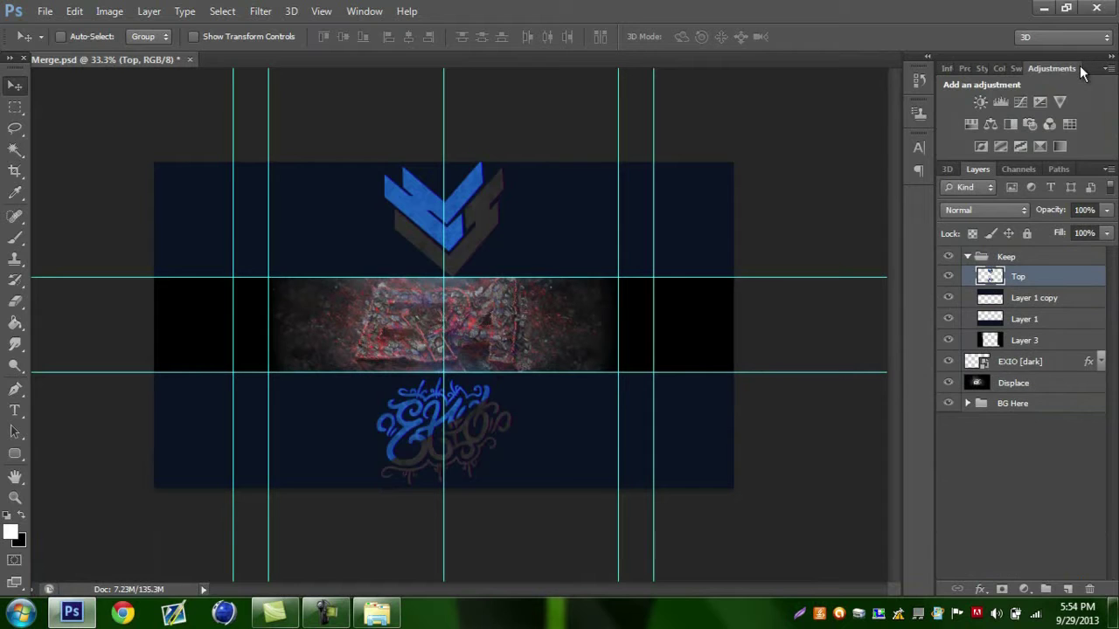
click(1020, 102)
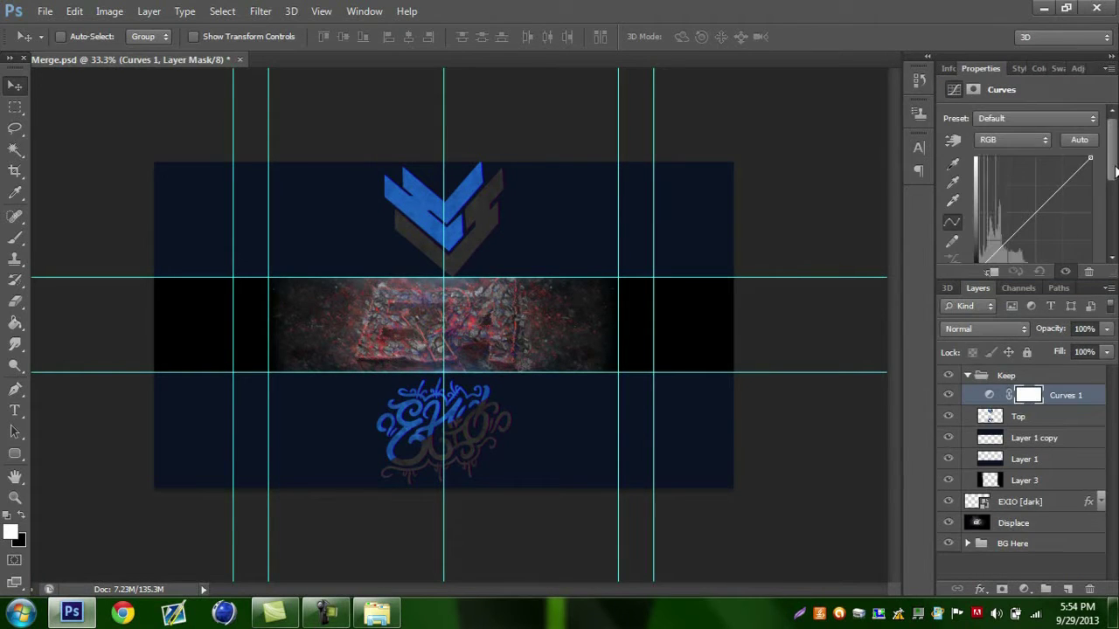
scroll(1059, 196, down, 2)
drag(1060, 158, 1061, 154)
drag(1010, 215, 1008, 212)
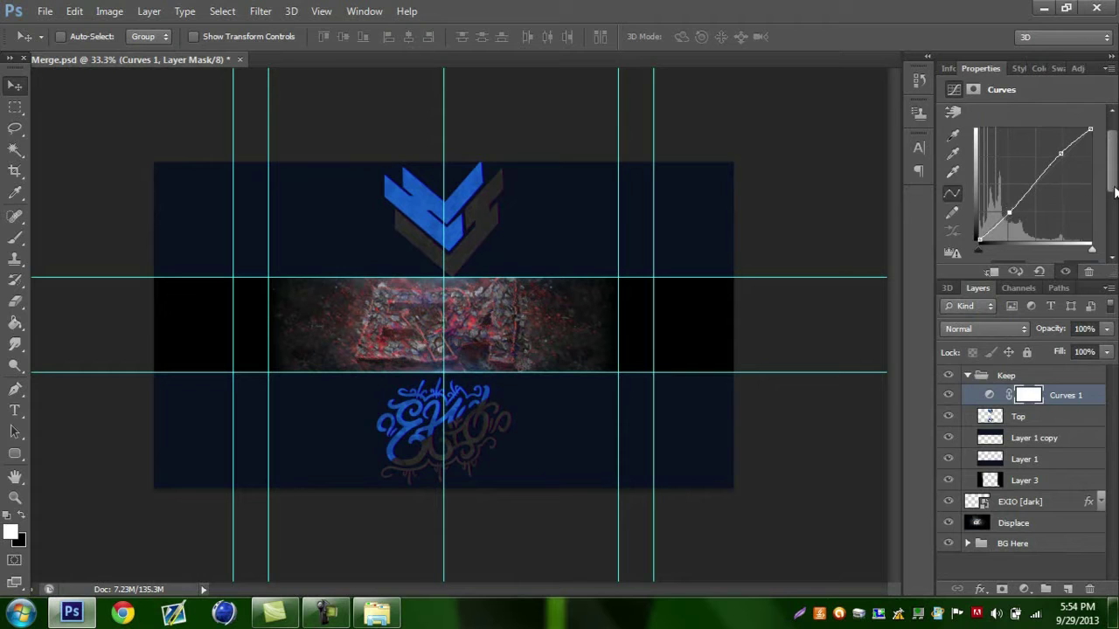
scroll(1115, 194, up, 2)
click(1072, 69)
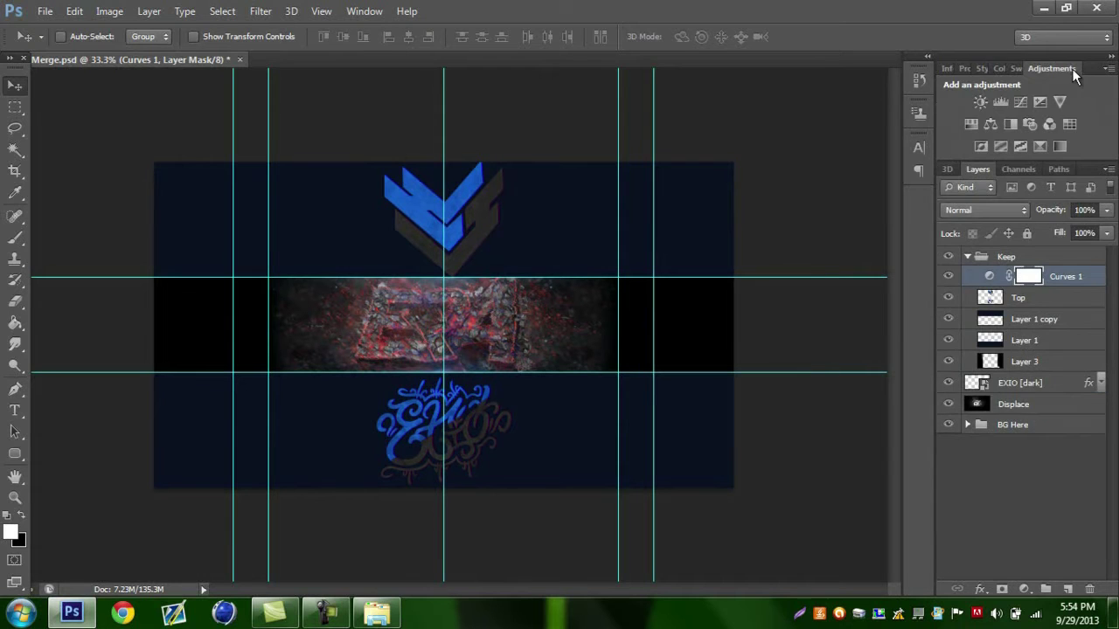
click(1063, 142)
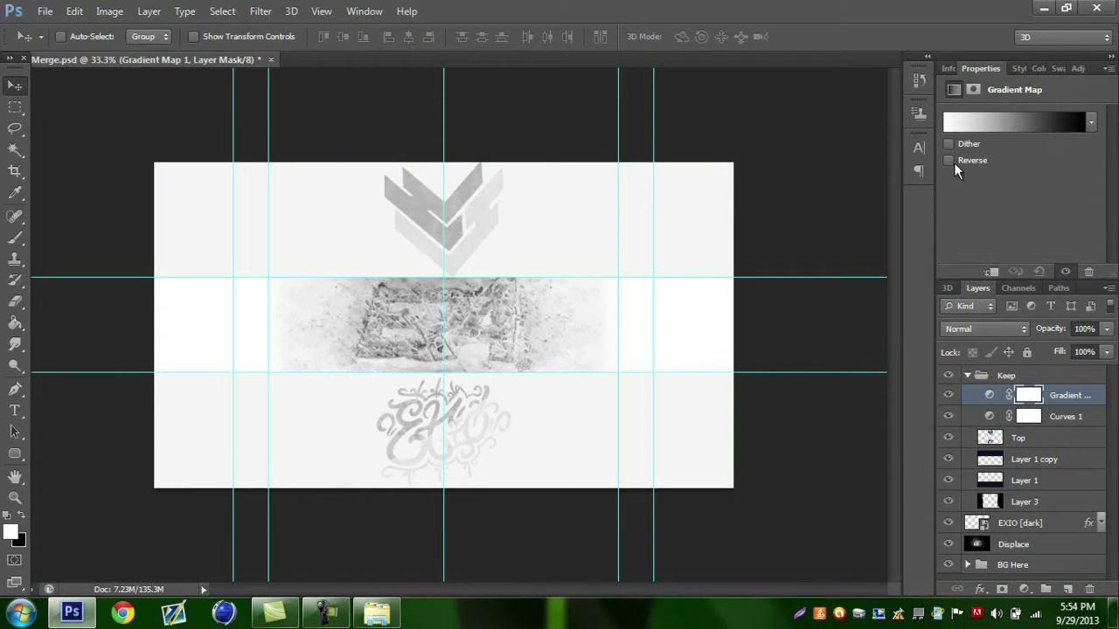
click(25, 518)
click(1072, 395)
key(Delete)
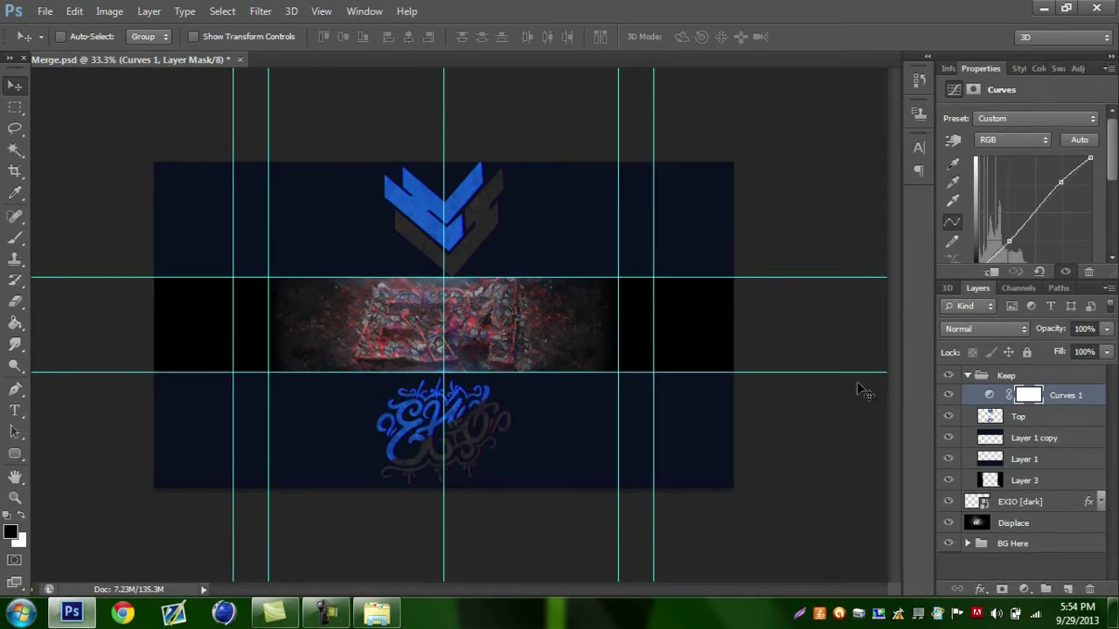
Add a reversed Gradient Map adjustment above the Curves layer, blended as Overlay at 60% opacity.
click(1079, 70)
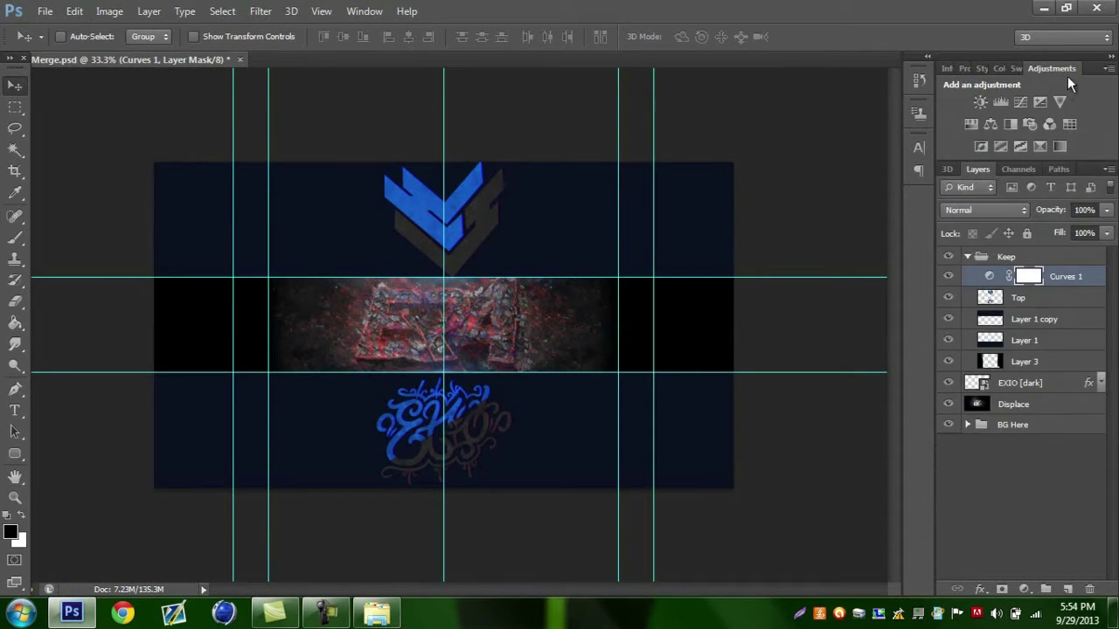
click(1061, 152)
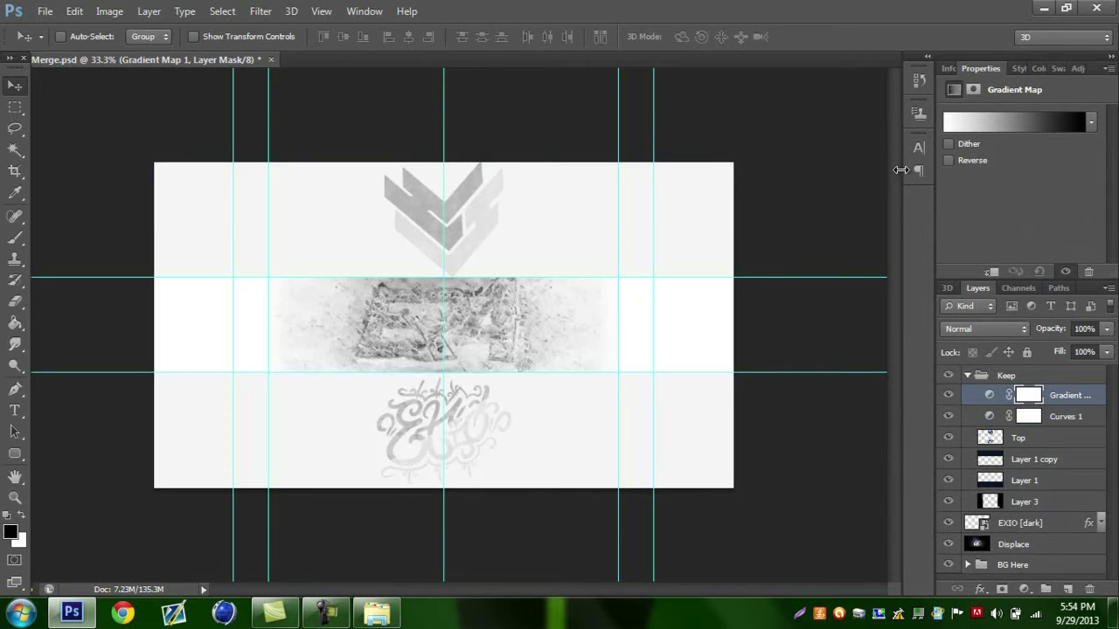
click(949, 161)
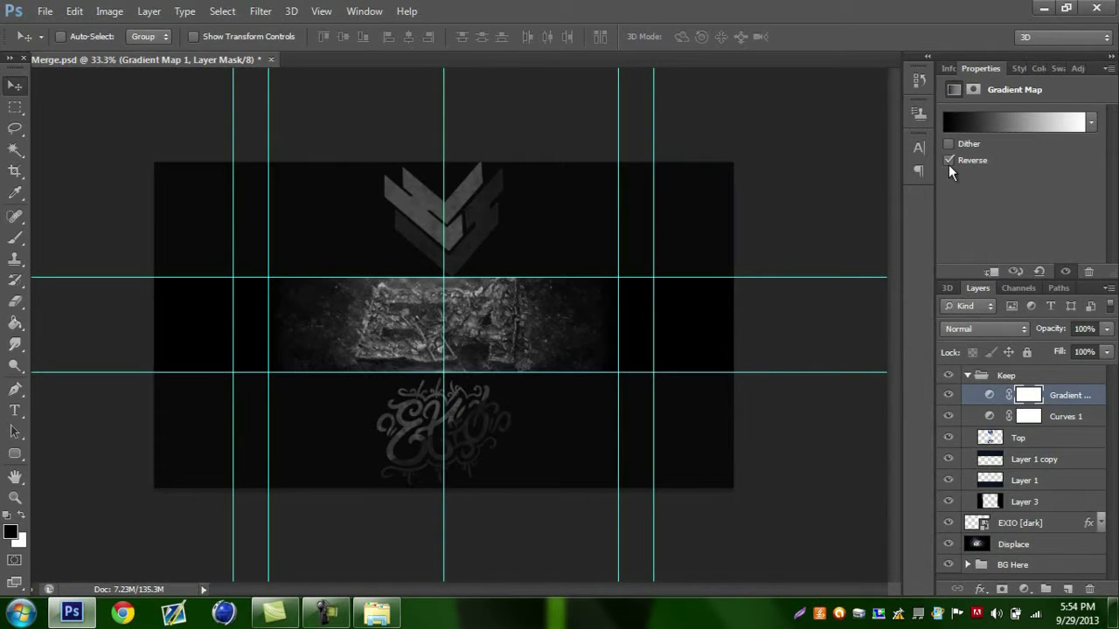
click(1007, 329)
click(983, 210)
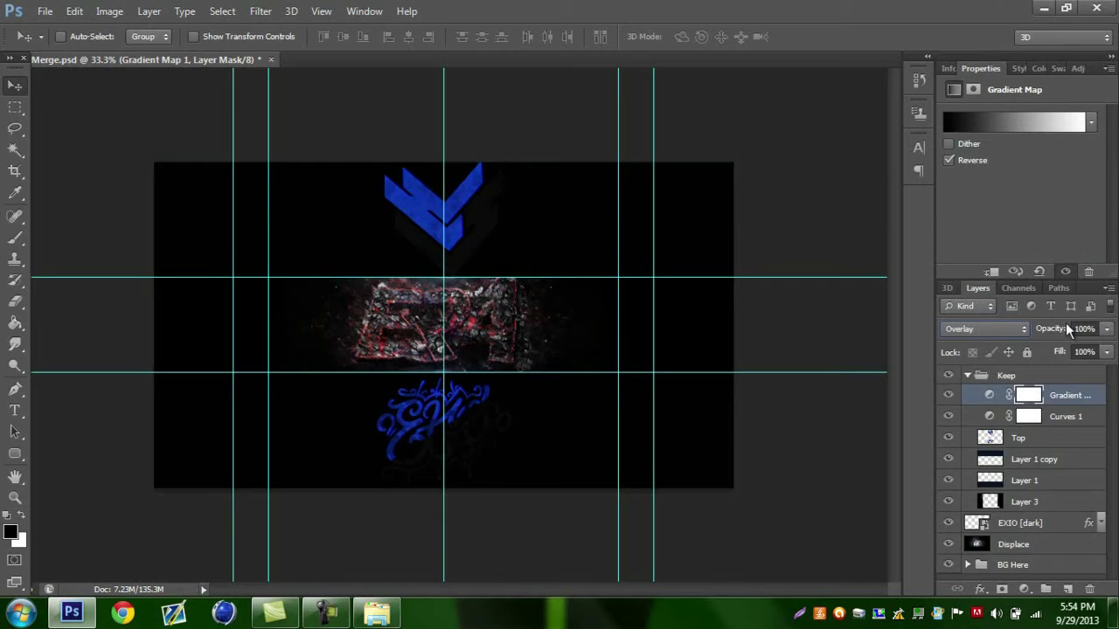
drag(1108, 333, 1077, 351)
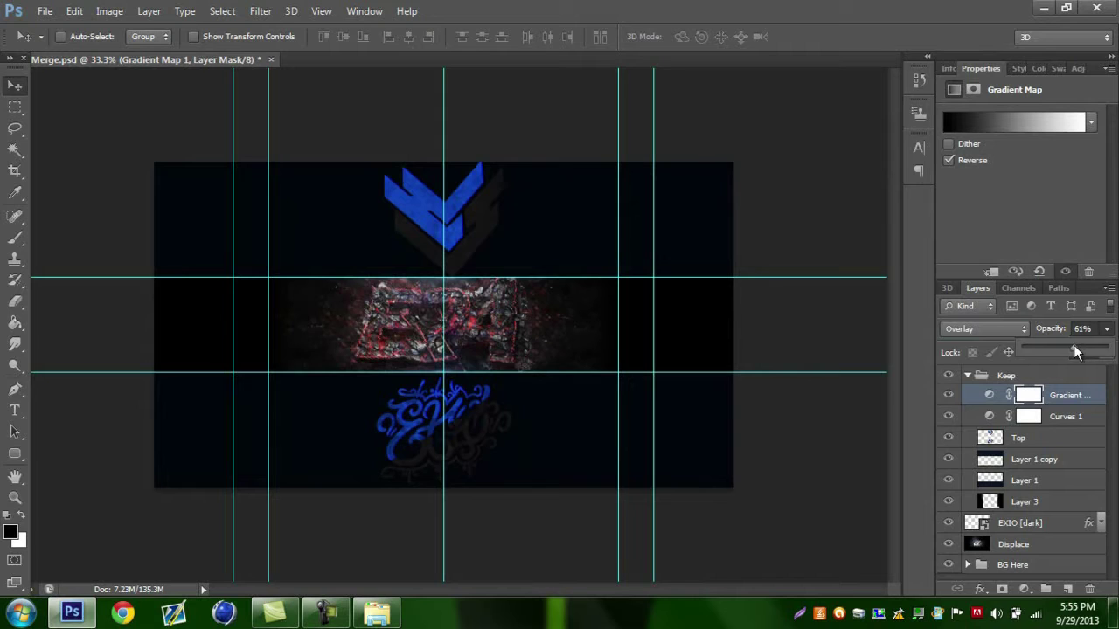
click(1077, 392)
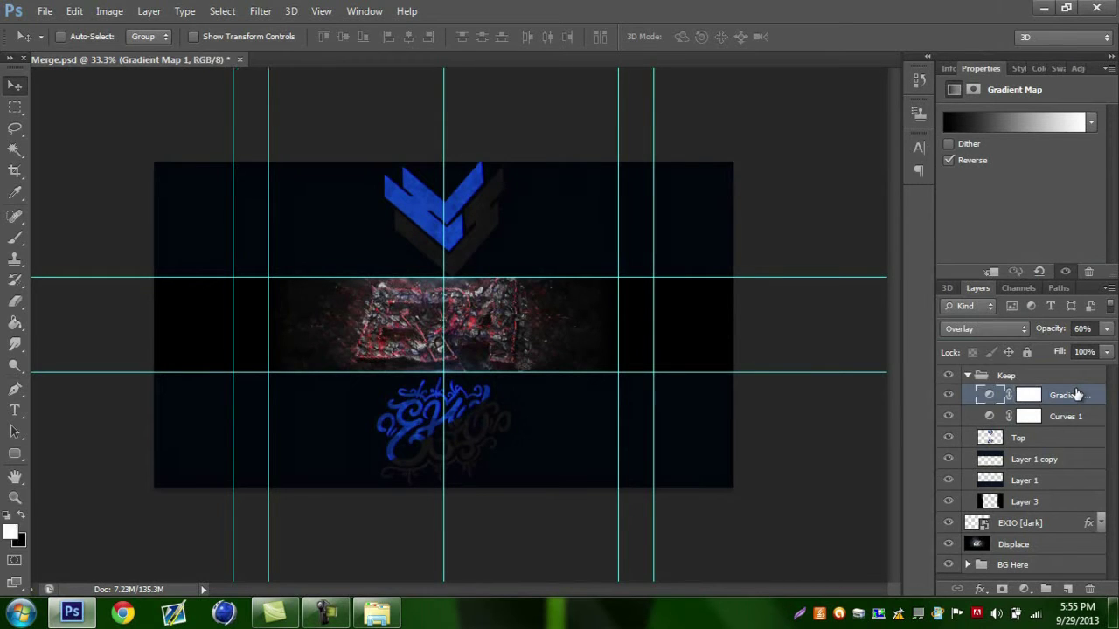
Add a Brightness/Contrast adjustment above the gradient map with brightness 15 and contrast 8.
click(1078, 69)
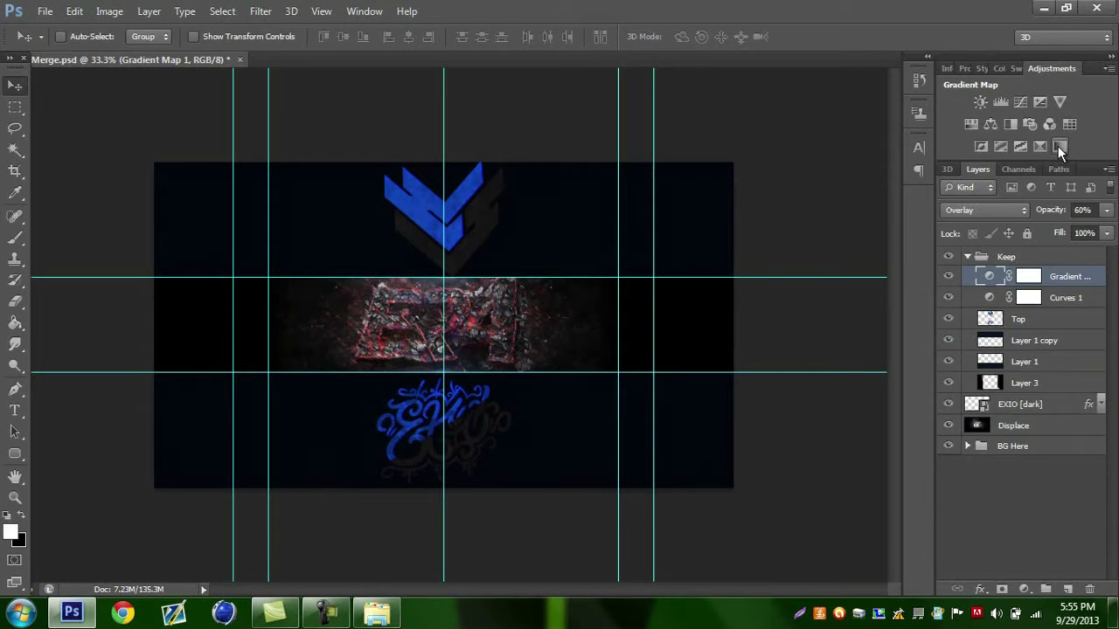
click(985, 103)
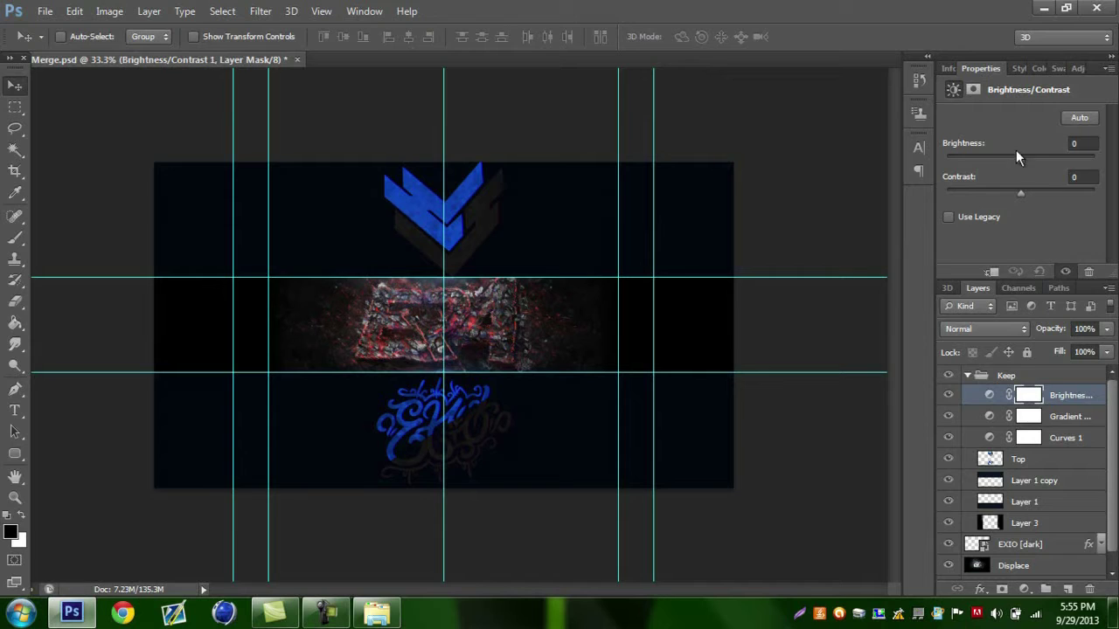
drag(1022, 162, 1023, 195)
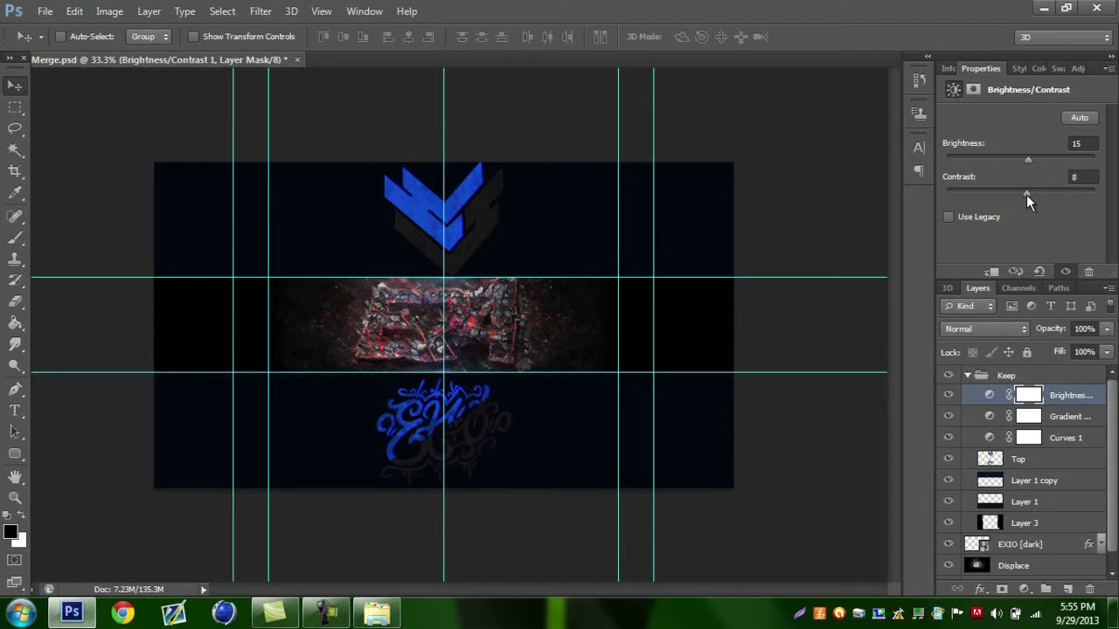
drag(1026, 195, 1026, 195)
scroll(910, 264, up, 2)
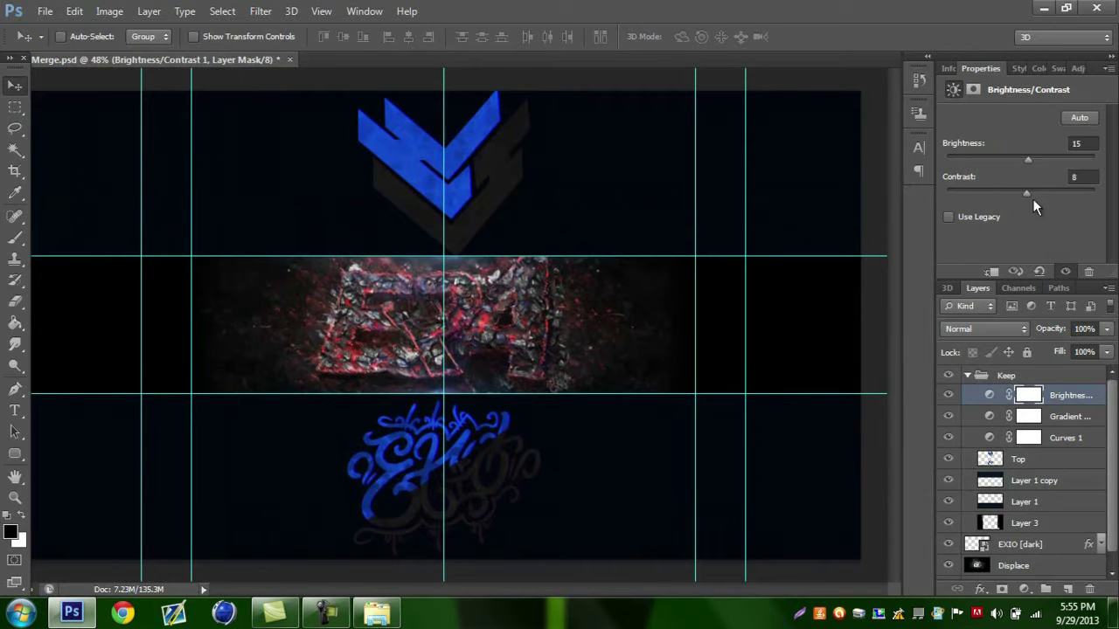
Add a second reversed Gradient Map above the Brightness/Contrast layer and blend it as Lighten.
click(1077, 70)
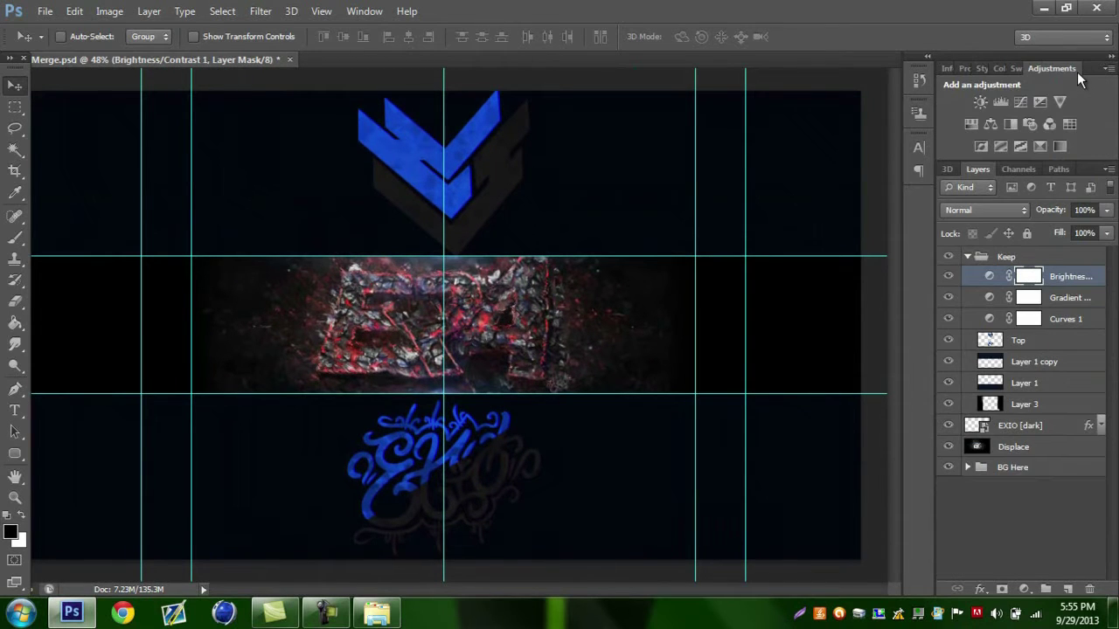
click(1063, 143)
click(950, 160)
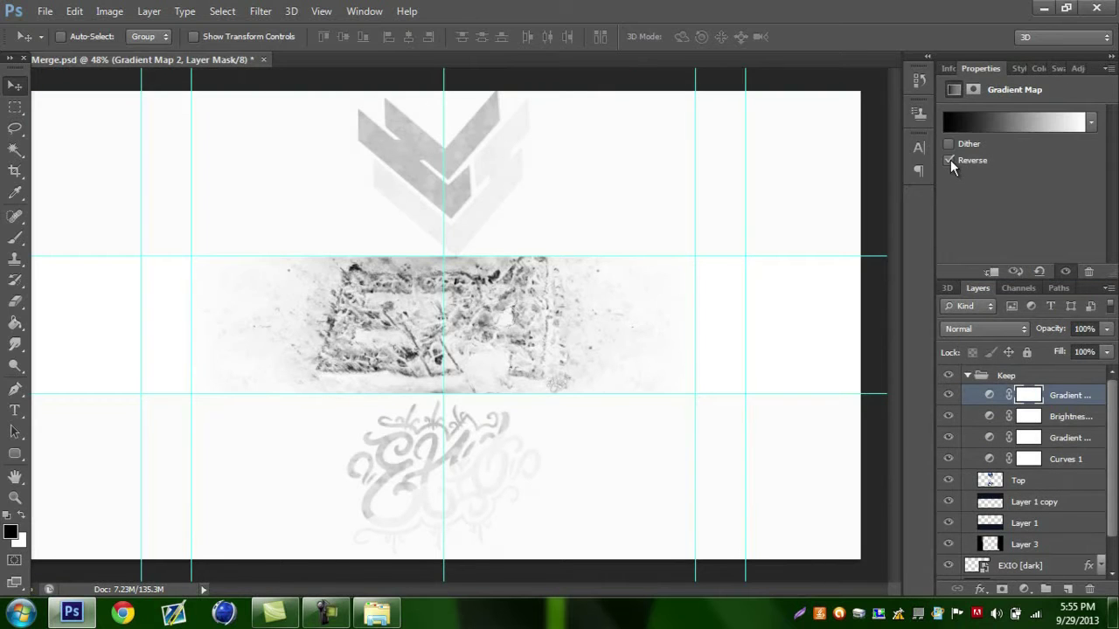
click(990, 329)
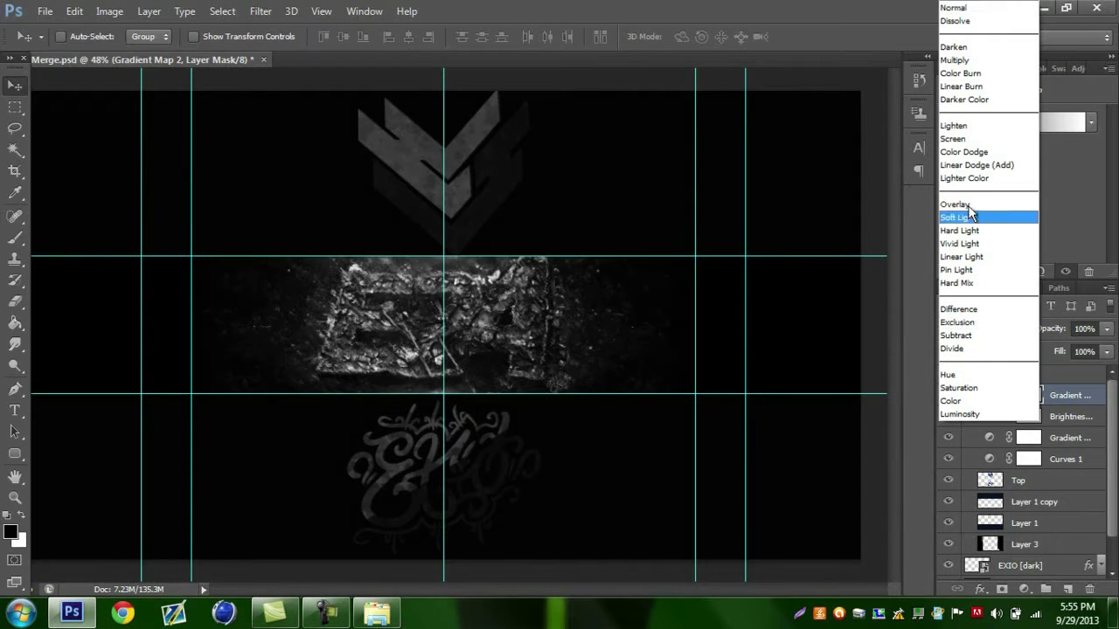
click(956, 126)
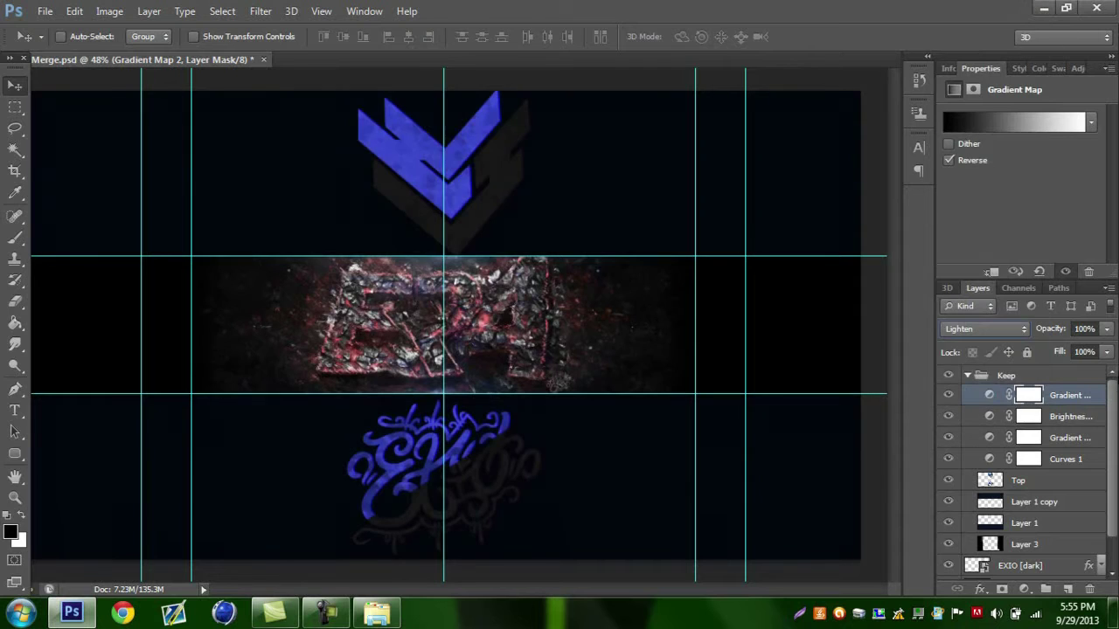
Compare the image with and without the Lighten gradient map, and set that layer's opacity to 80%.
click(955, 396)
click(954, 396)
click(955, 396)
click(954, 396)
click(1095, 328)
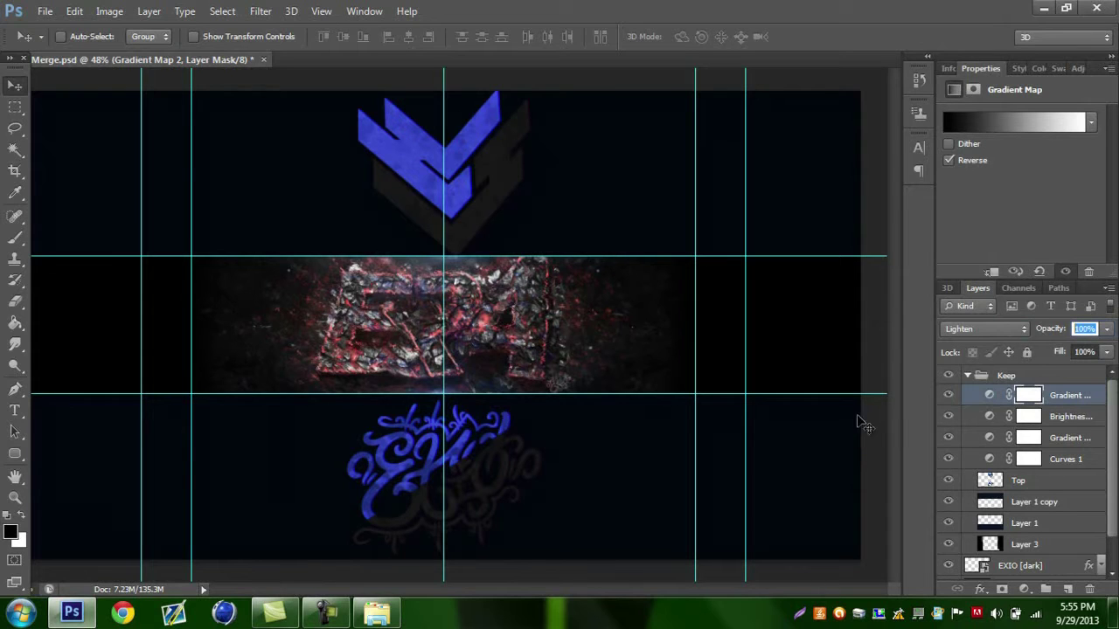
text(80)
key(Return)
Add a Curves adjustment above the Lighten gradient map, shaping an S-curve with raised highlights and lowered shadows.
click(1078, 69)
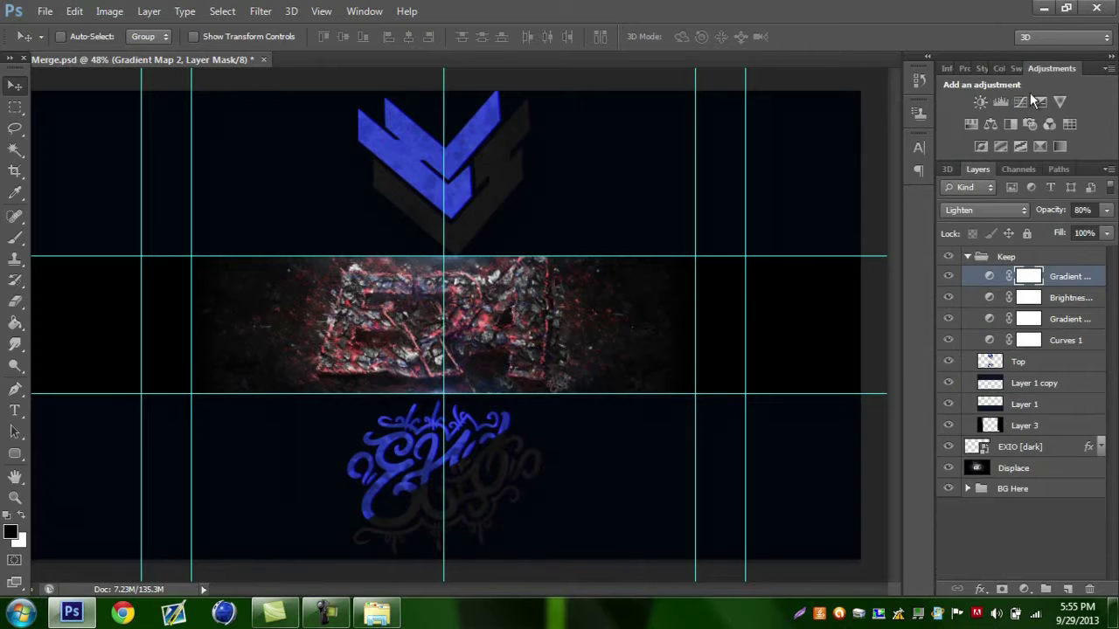
click(1024, 101)
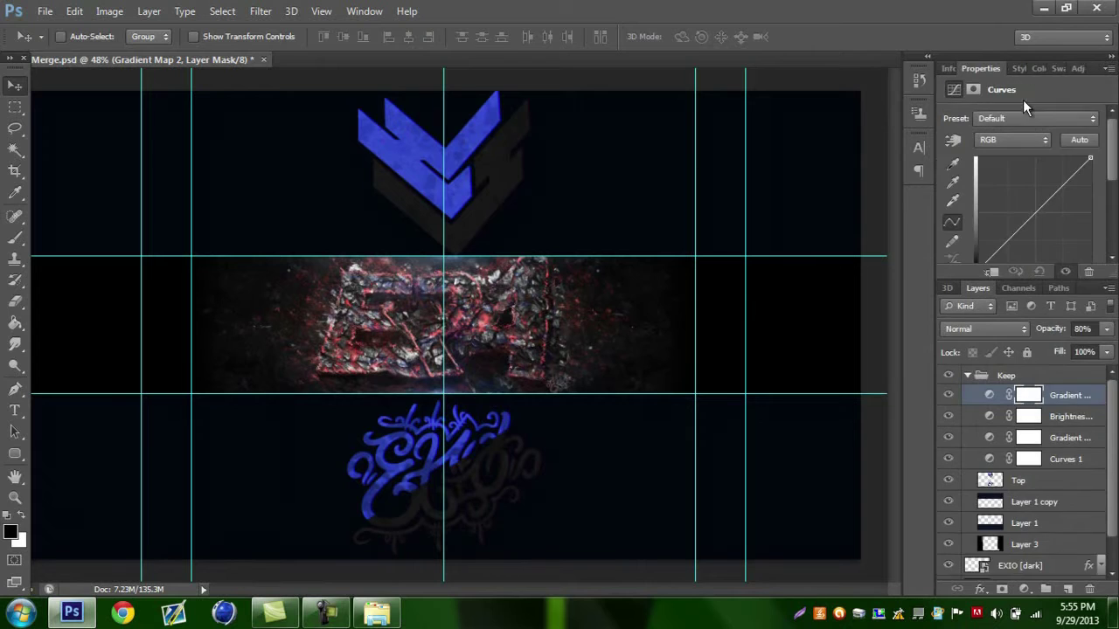
click(1065, 182)
scroll(1001, 203, down, 1)
drag(1003, 203, 1009, 209)
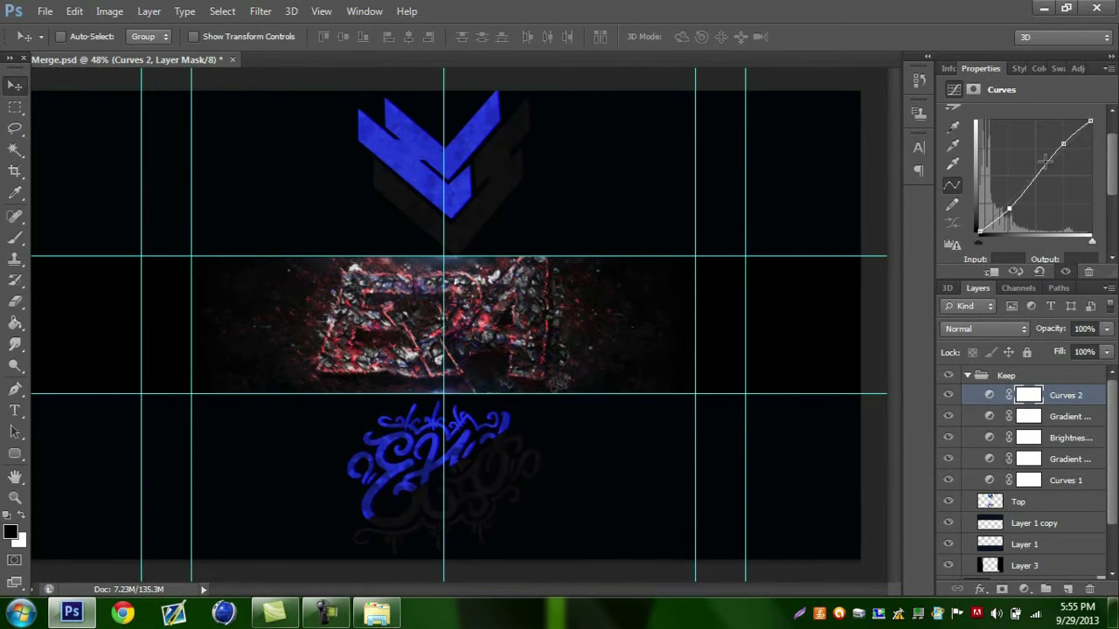
Add a Levels adjustment above the second Curves layer and slightly lower its white input point to brighten the highlights.
click(1076, 69)
click(1001, 101)
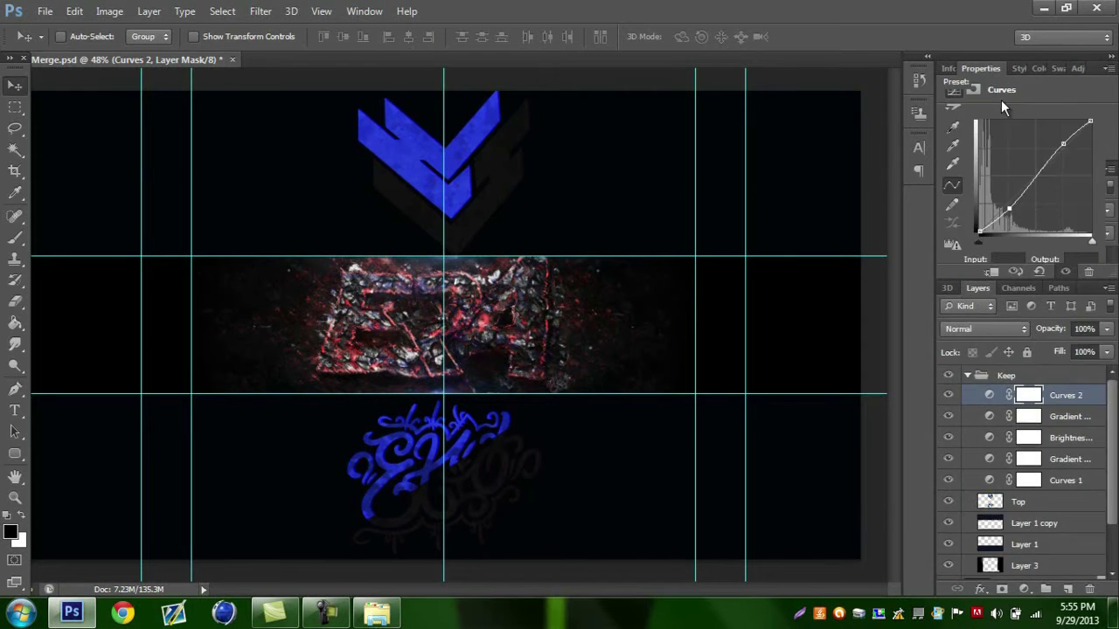
drag(973, 249, 986, 248)
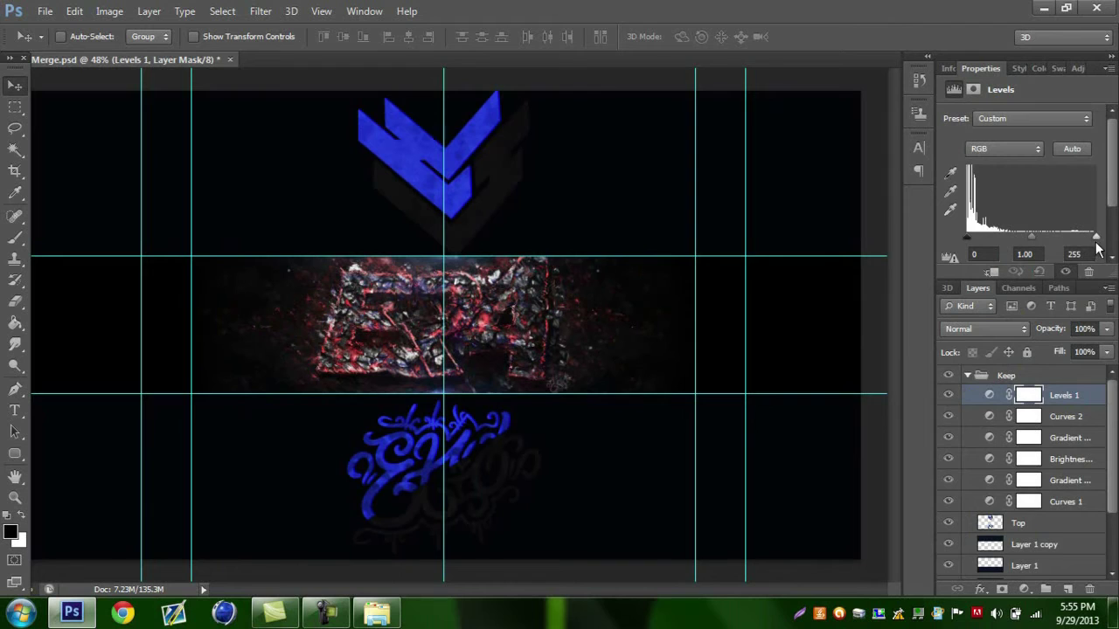
drag(1093, 238, 1094, 236)
Add a reversed Gradient Map above the Levels layer, blended as Overlay at 40% opacity.
click(1075, 68)
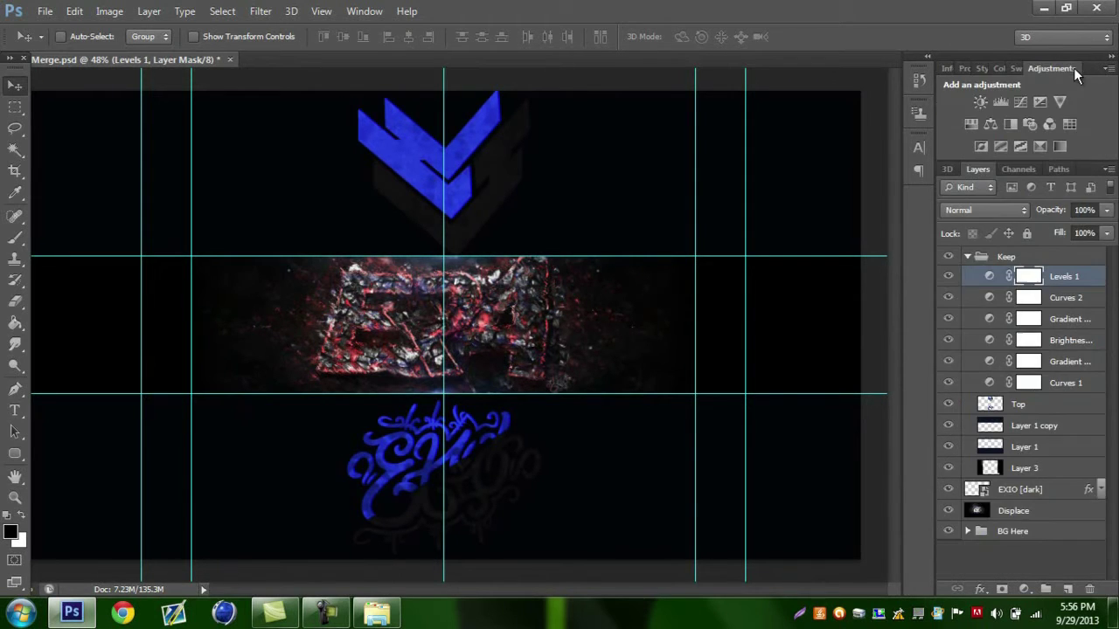
click(1065, 140)
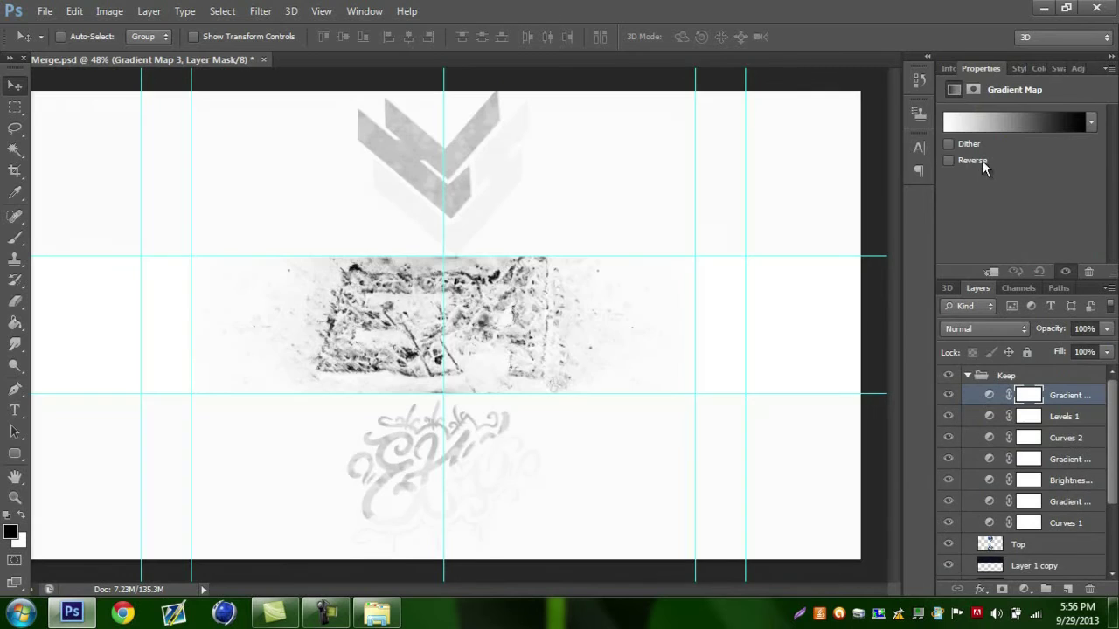
click(949, 161)
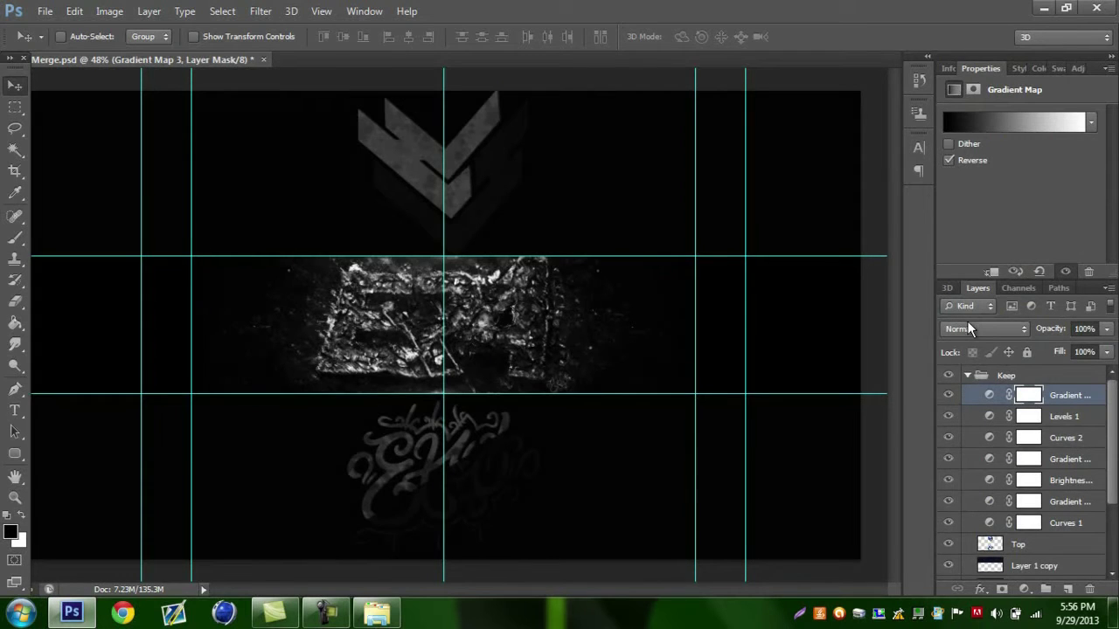
click(968, 328)
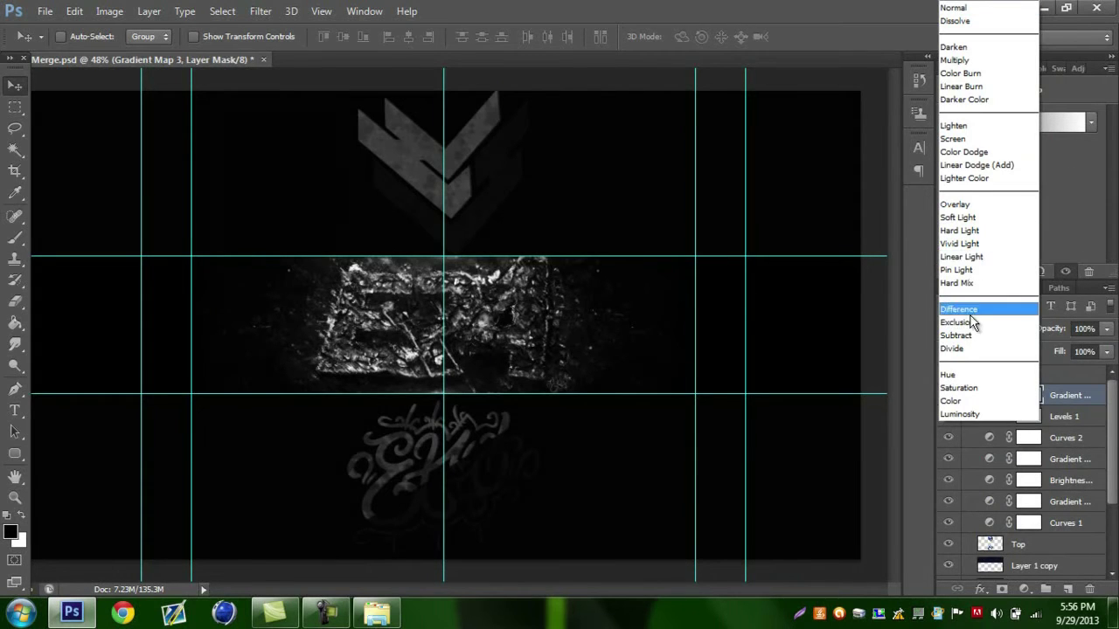
click(962, 204)
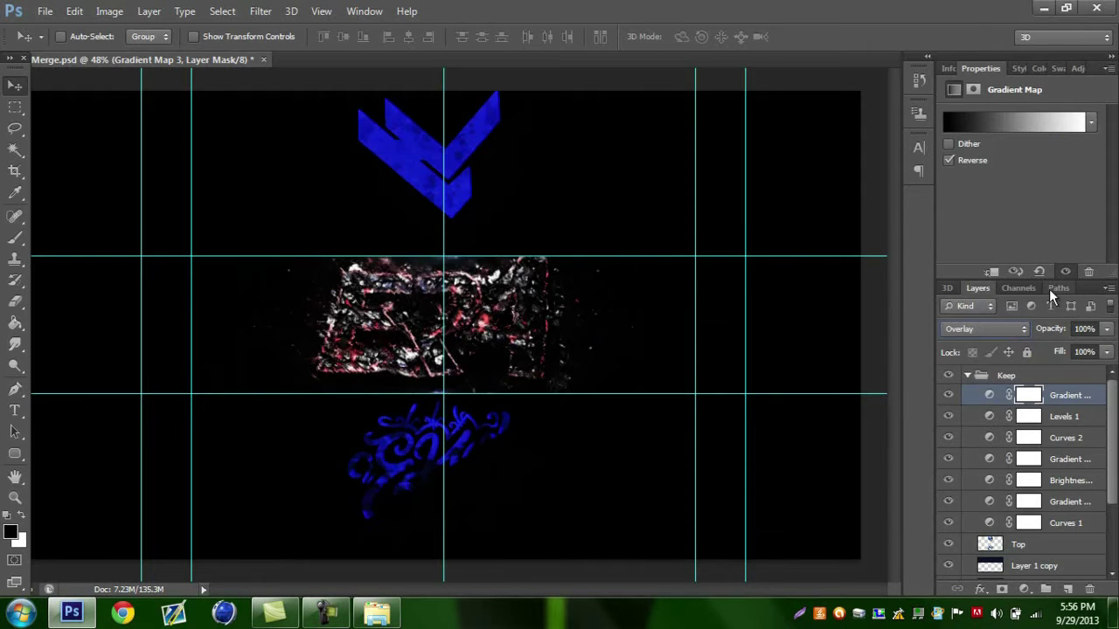
click(1107, 329)
drag(1103, 348, 1046, 354)
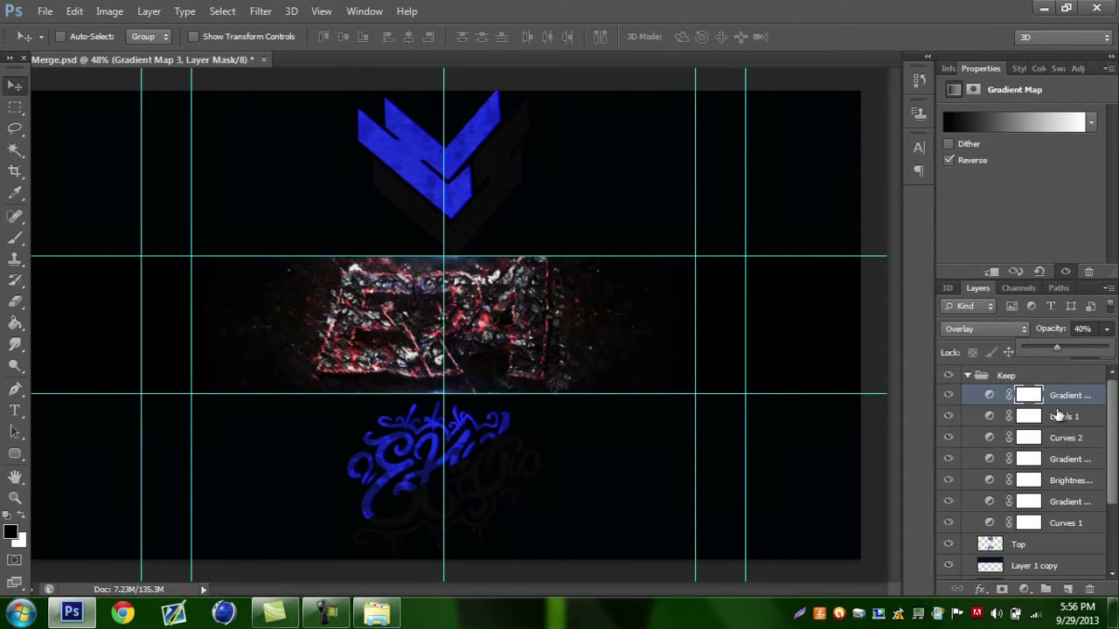
click(1058, 398)
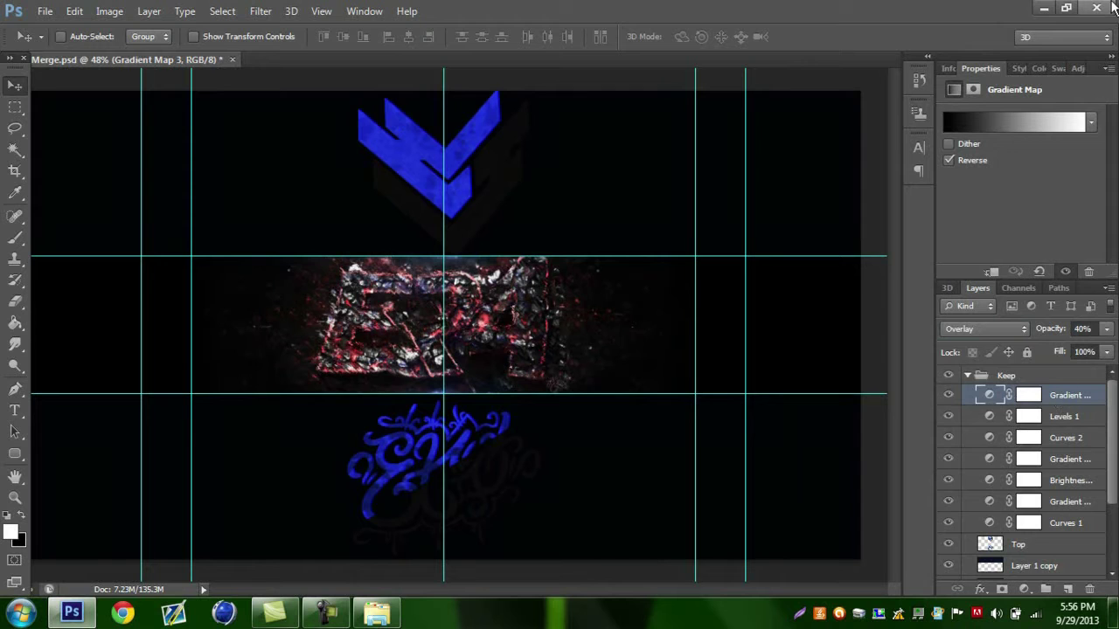
Add a fourth Gradient Map on top of the adjustment stack and load the Blue, Red, Yellow gradient preset.
click(1078, 68)
click(1061, 144)
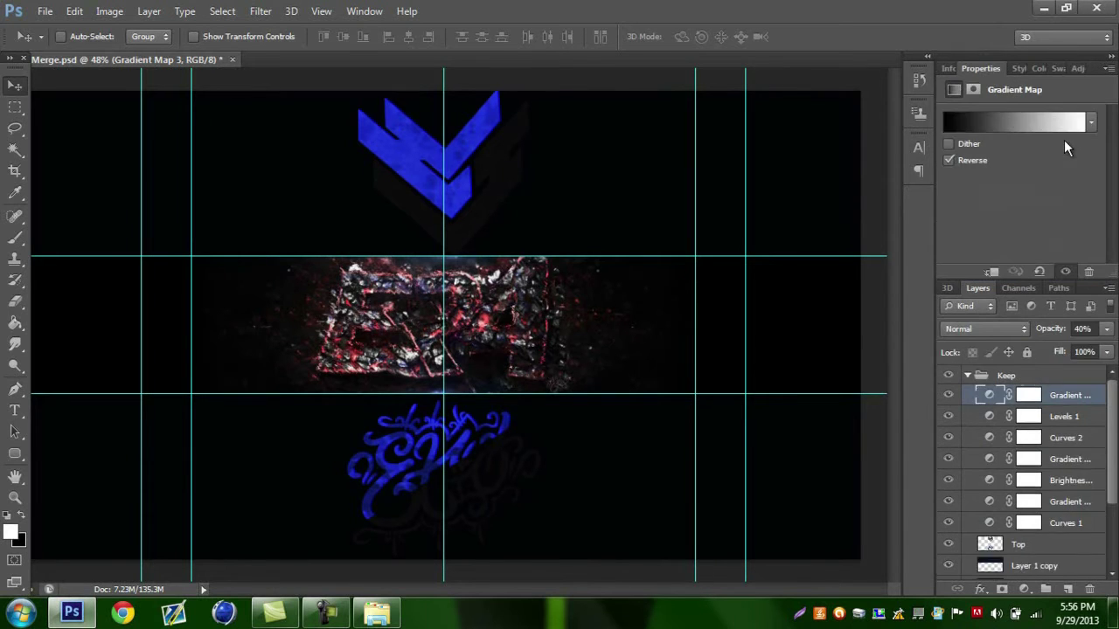
click(1038, 128)
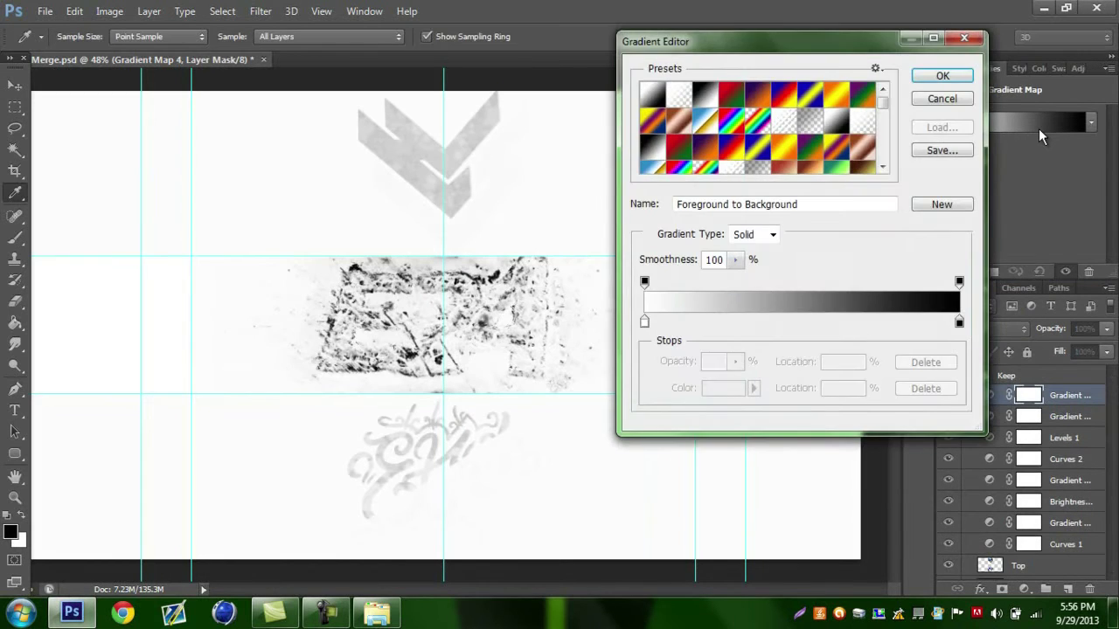
click(789, 101)
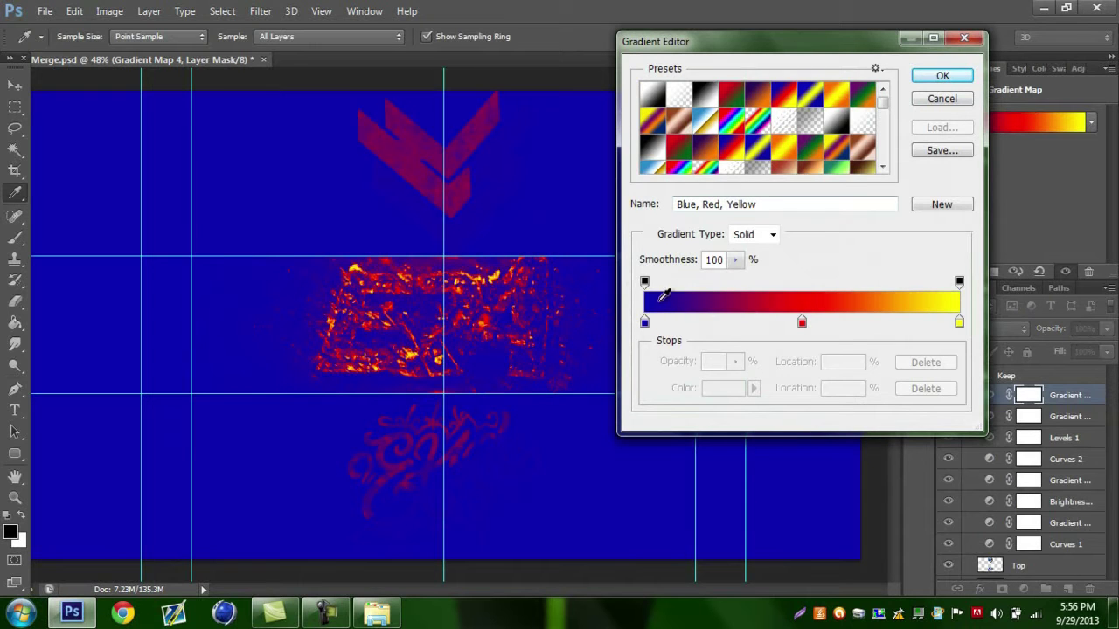
Change the gradient's blue starting colour stop to bright green.
double_click(645, 322)
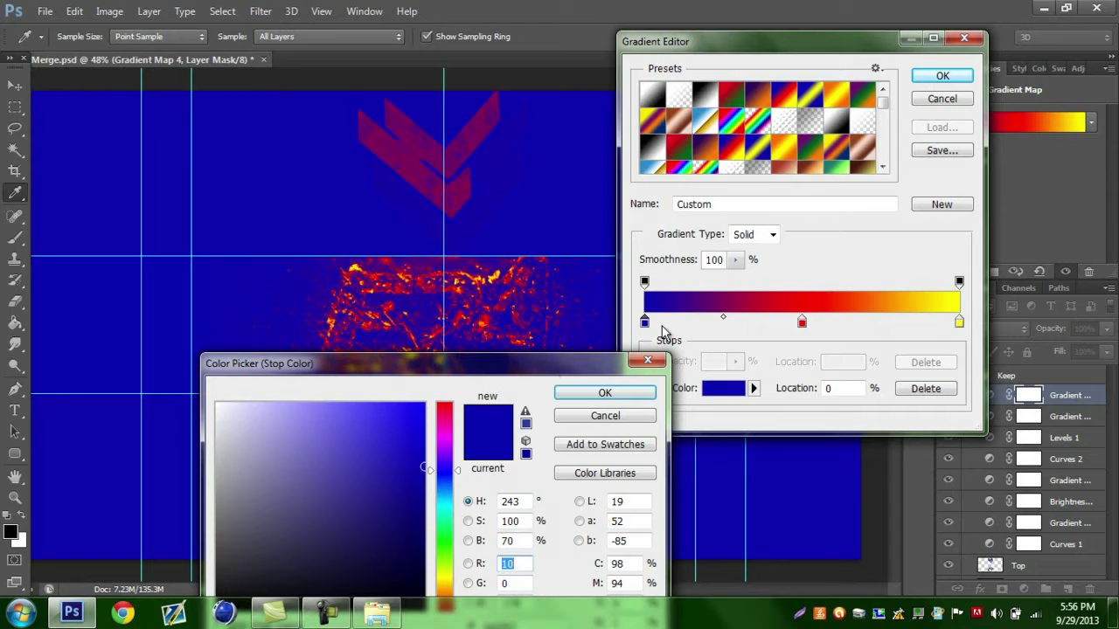
drag(554, 378, 554, 246)
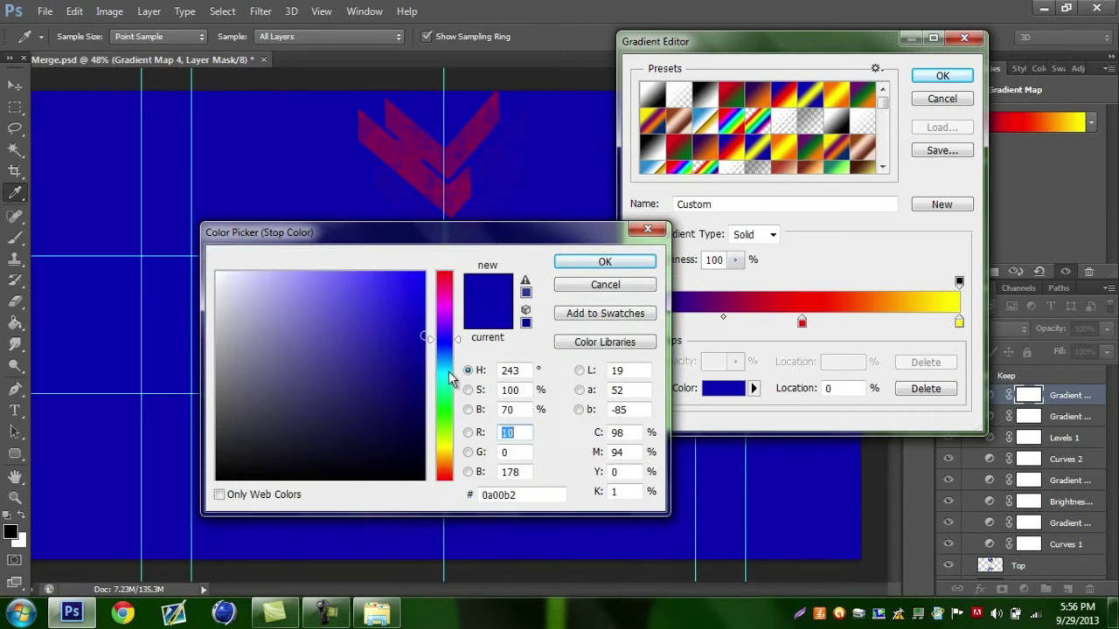
mouse_move(448, 388)
mouse_down()
mouse_move(446, 409)
mouse_move(449, 171)
mouse_up()
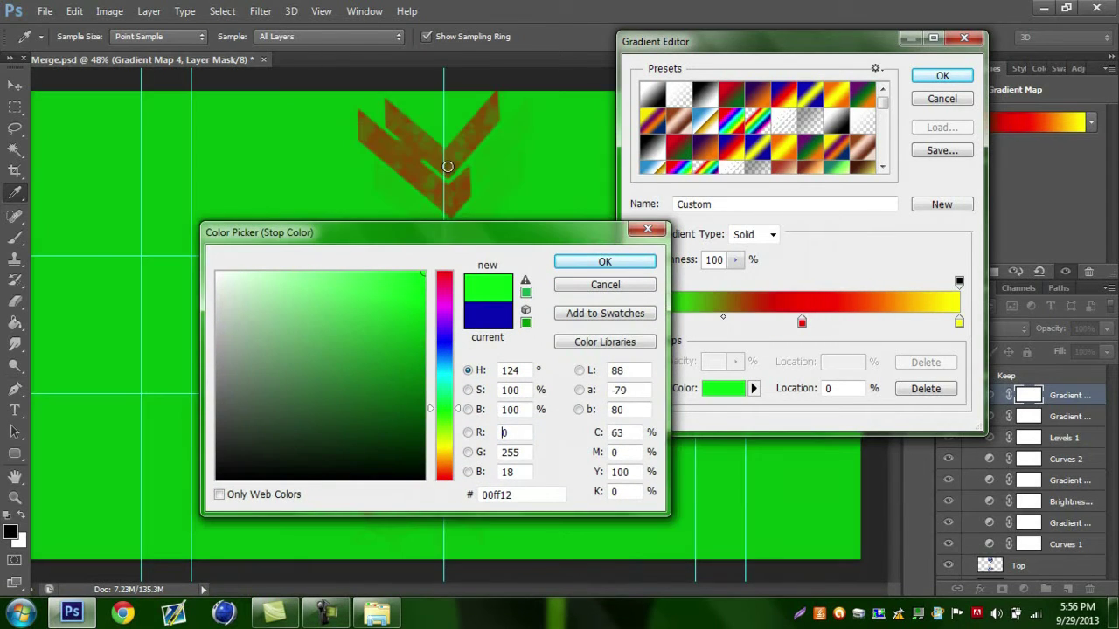
drag(438, 295, 415, 287)
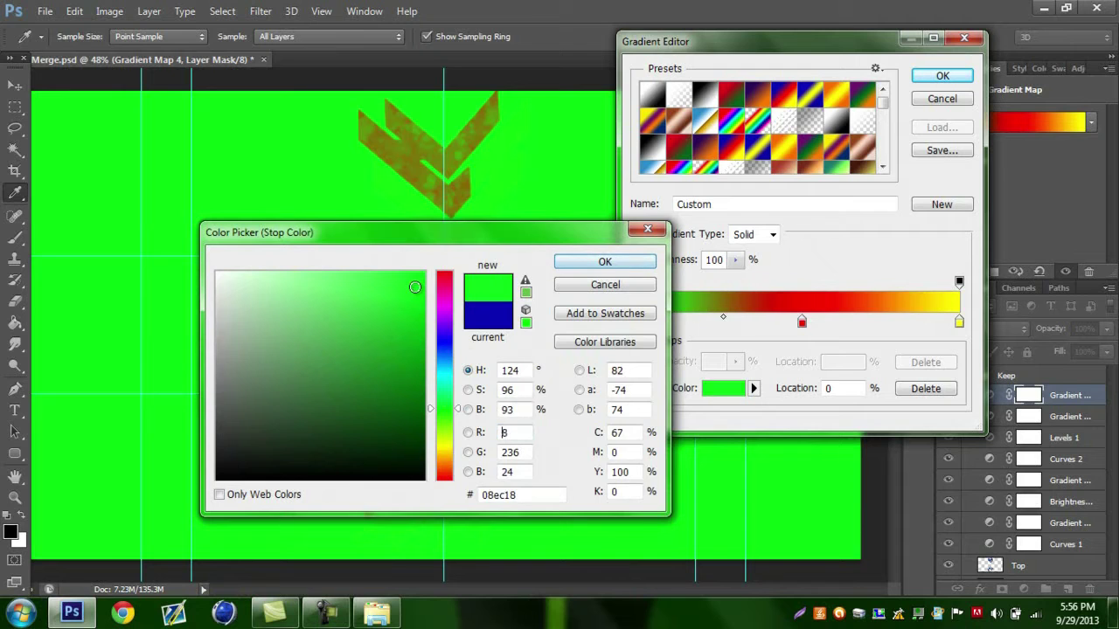
click(577, 271)
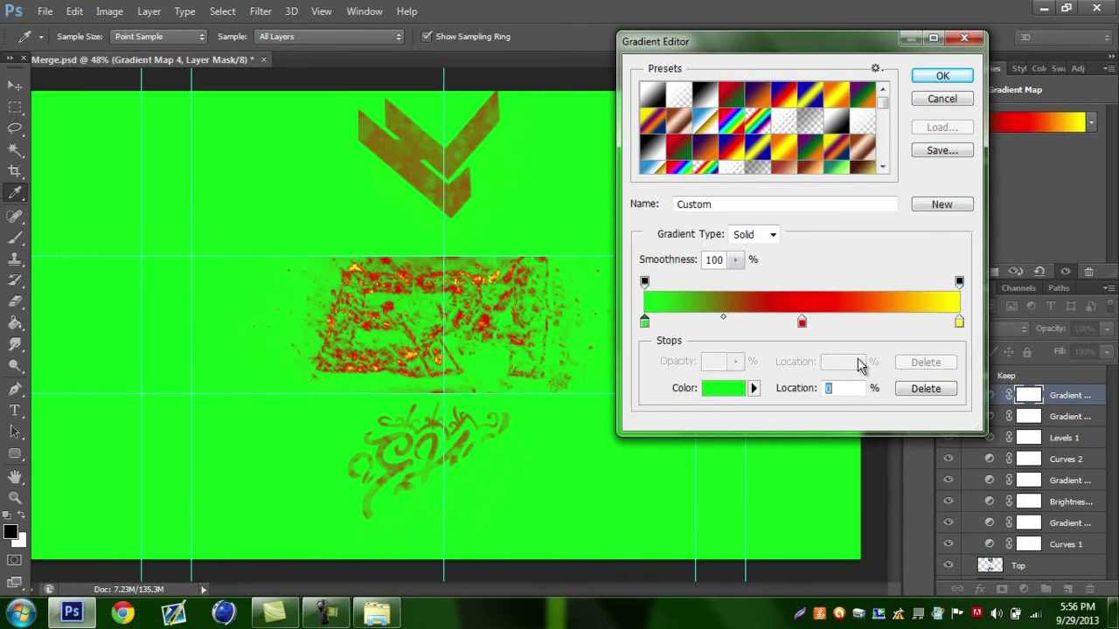
Change the gradient's middle colour stop to dark green (10771a).
double_click(801, 322)
drag(446, 409, 446, 407)
mouse_move(419, 297)
mouse_down()
mouse_move(404, 303)
mouse_move(396, 382)
mouse_up()
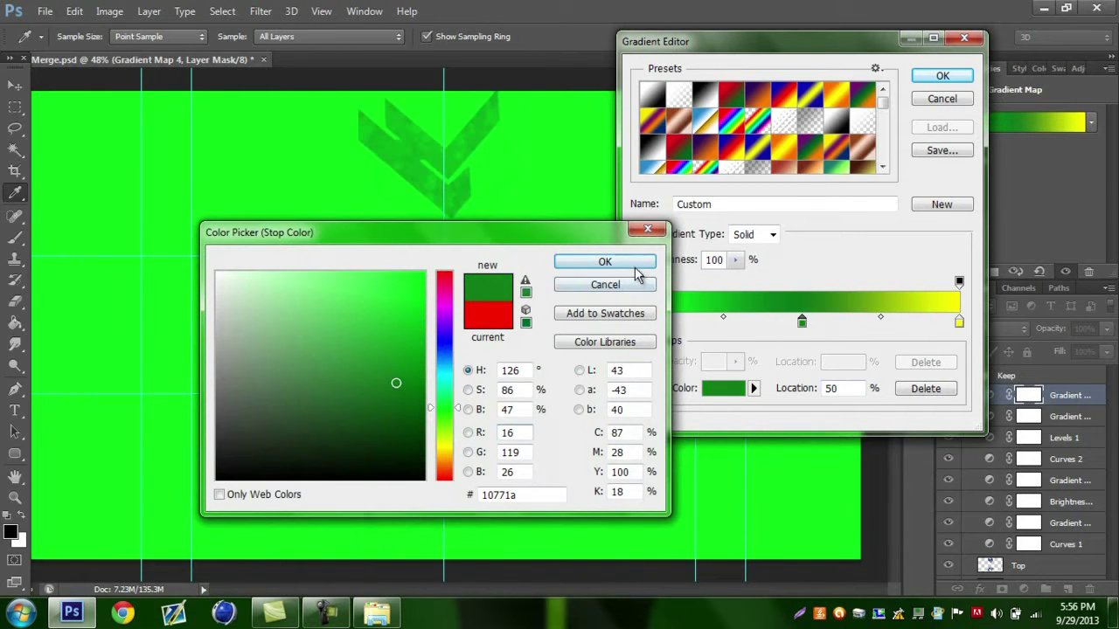
click(622, 264)
Change the gradient's yellow end stop to white (ffffff) and apply the edited gradient to the map.
double_click(959, 323)
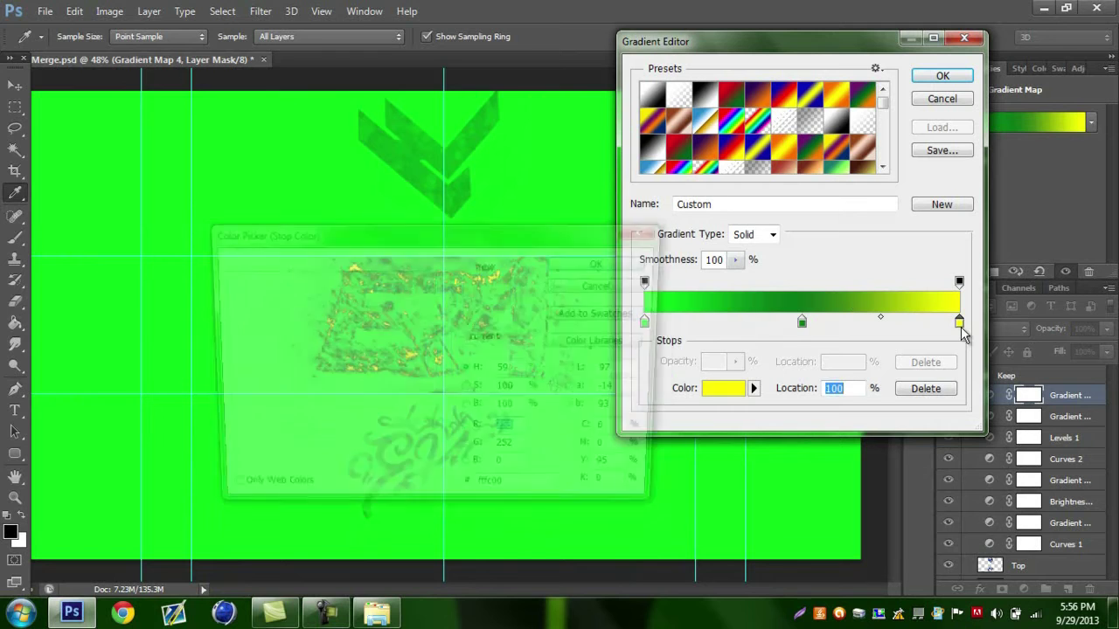
drag(365, 346, 231, 206)
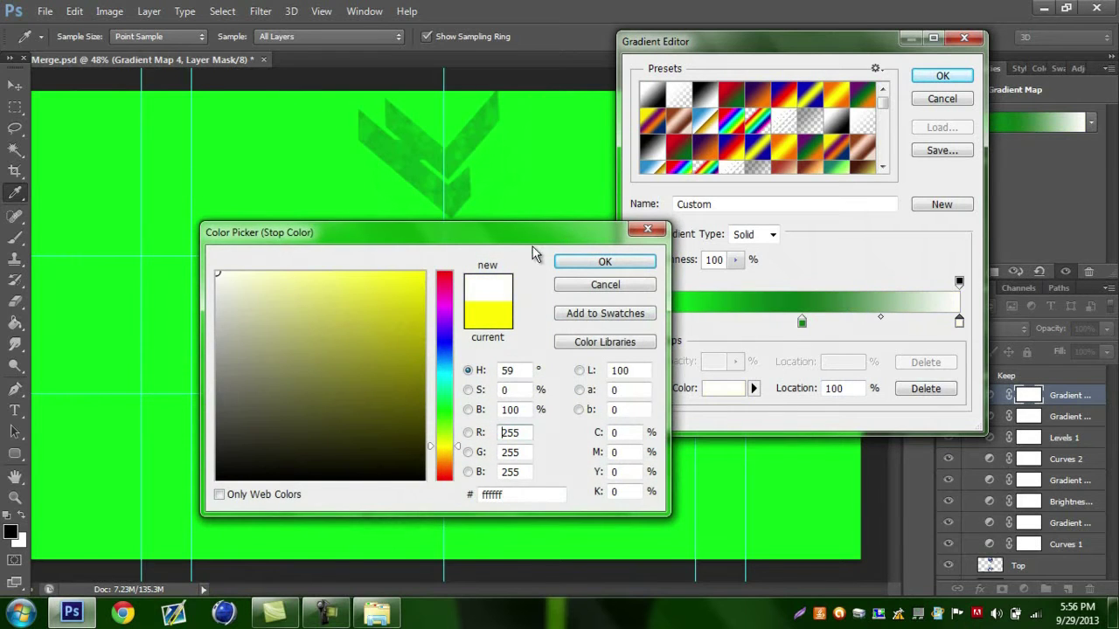
click(570, 263)
click(942, 76)
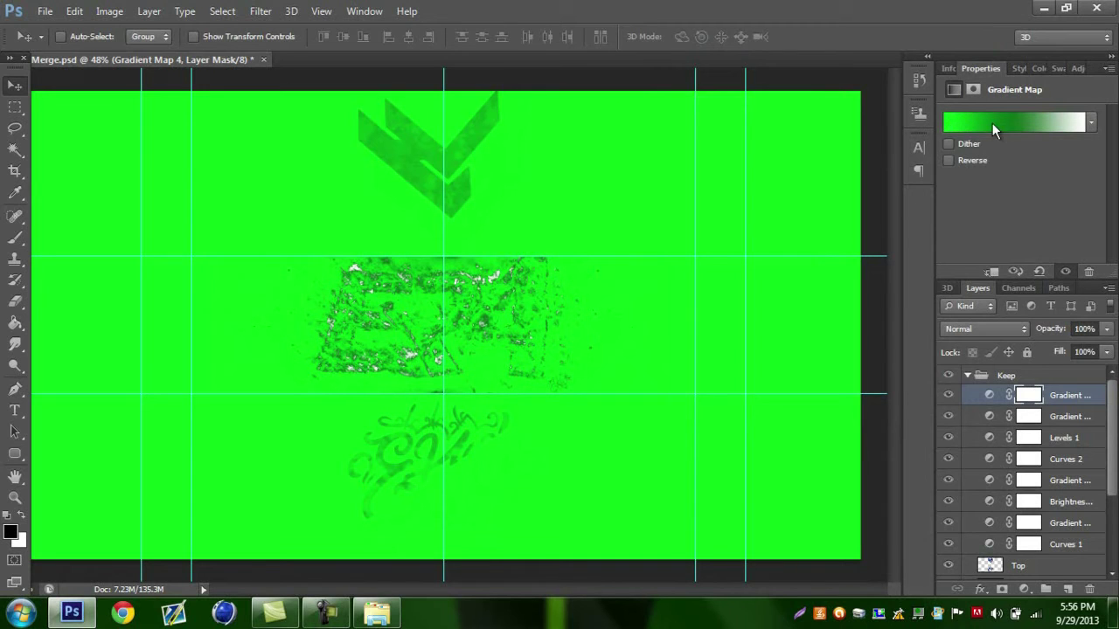
Blend the green gradient map as Hue and compare the image with and without that layer.
click(1022, 330)
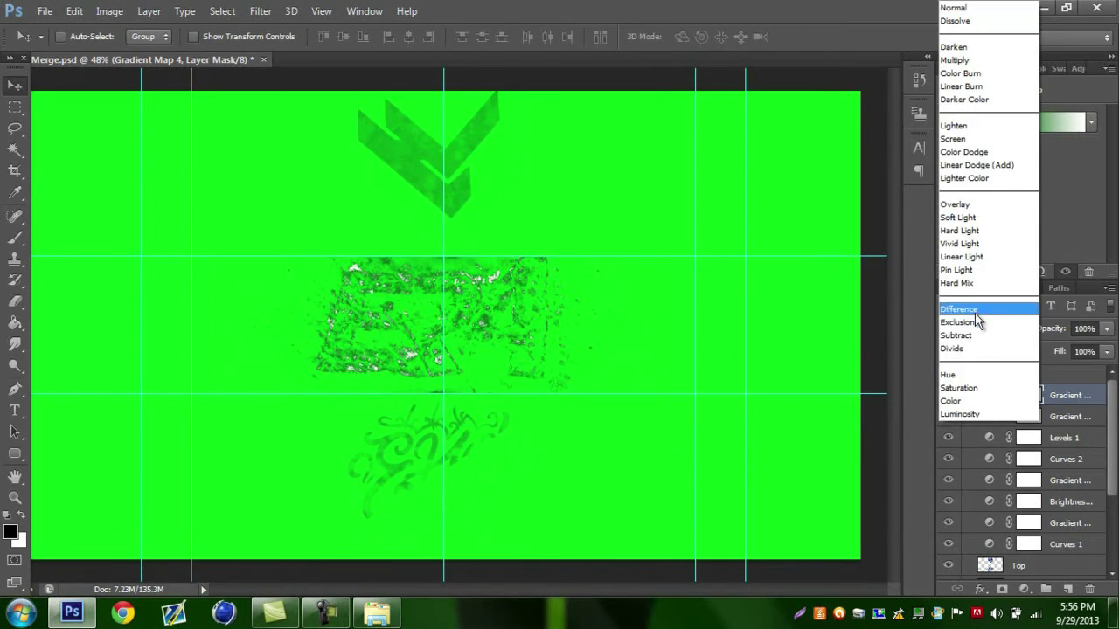
click(964, 374)
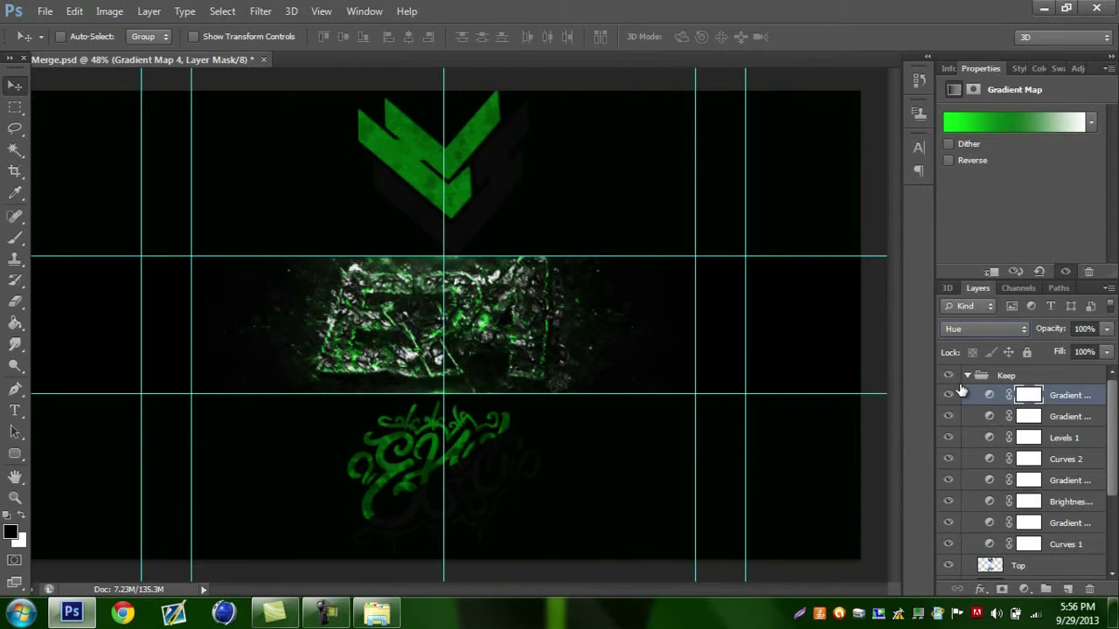
click(950, 396)
click(950, 395)
click(949, 396)
click(949, 395)
click(1030, 396)
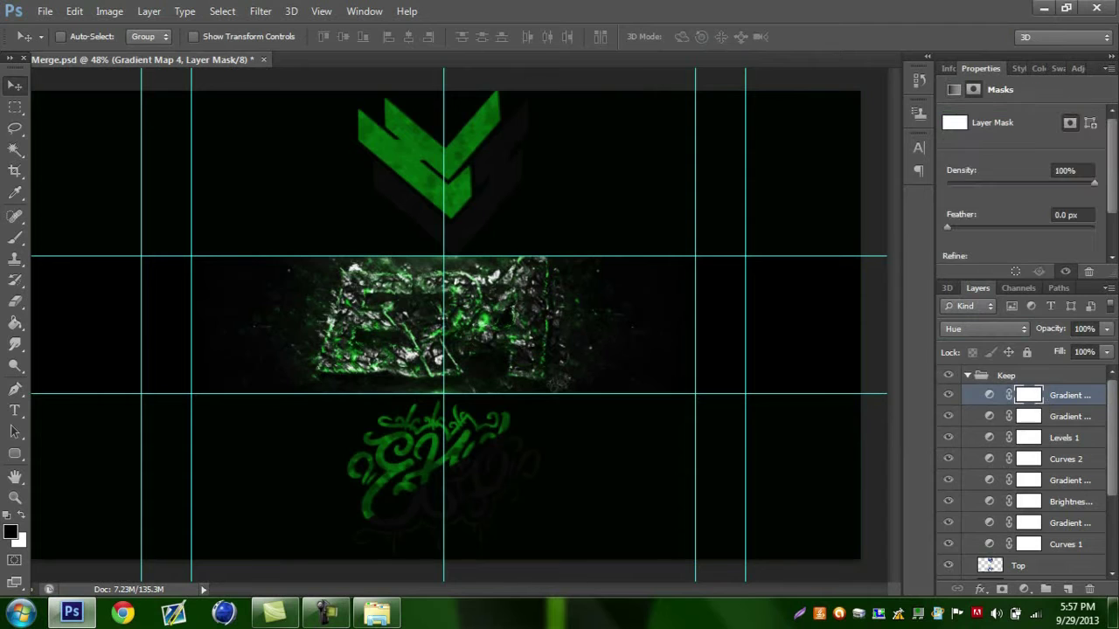
Add a Curves adjustment above the green gradient map, lowering the Blue channel's highlights and lifting its shadows, blended as Soft Light.
click(1079, 68)
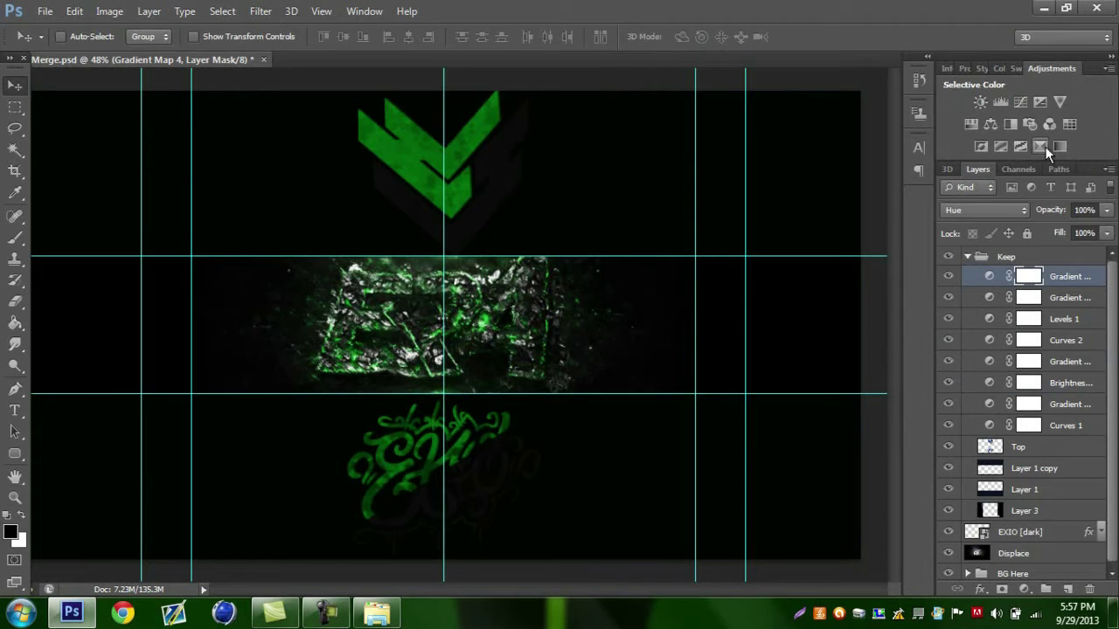
click(1022, 104)
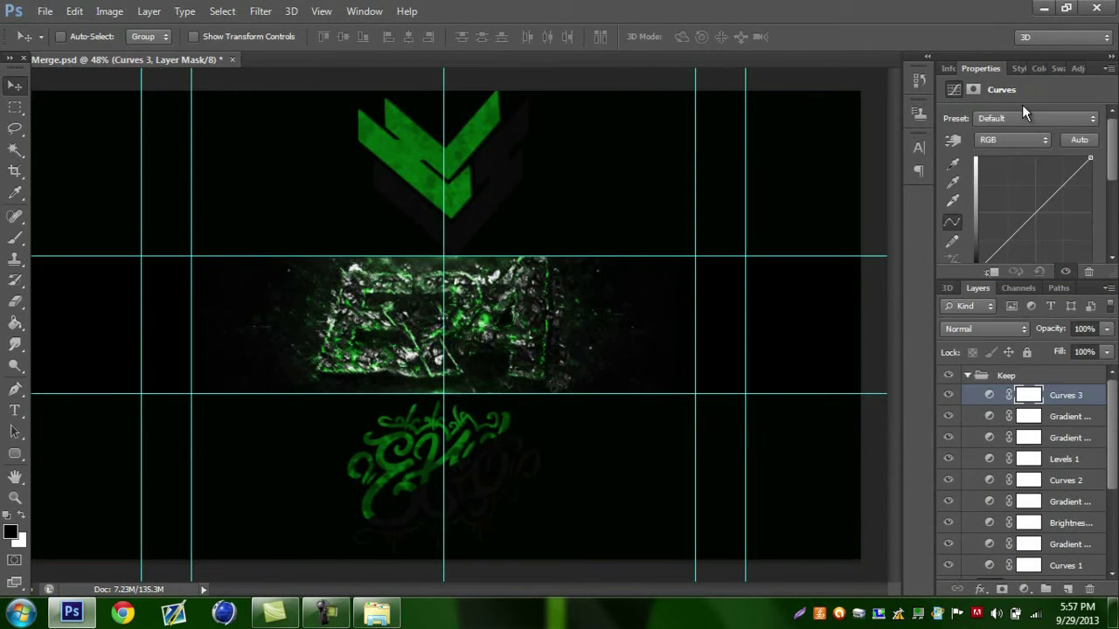
drag(1112, 152, 1112, 163)
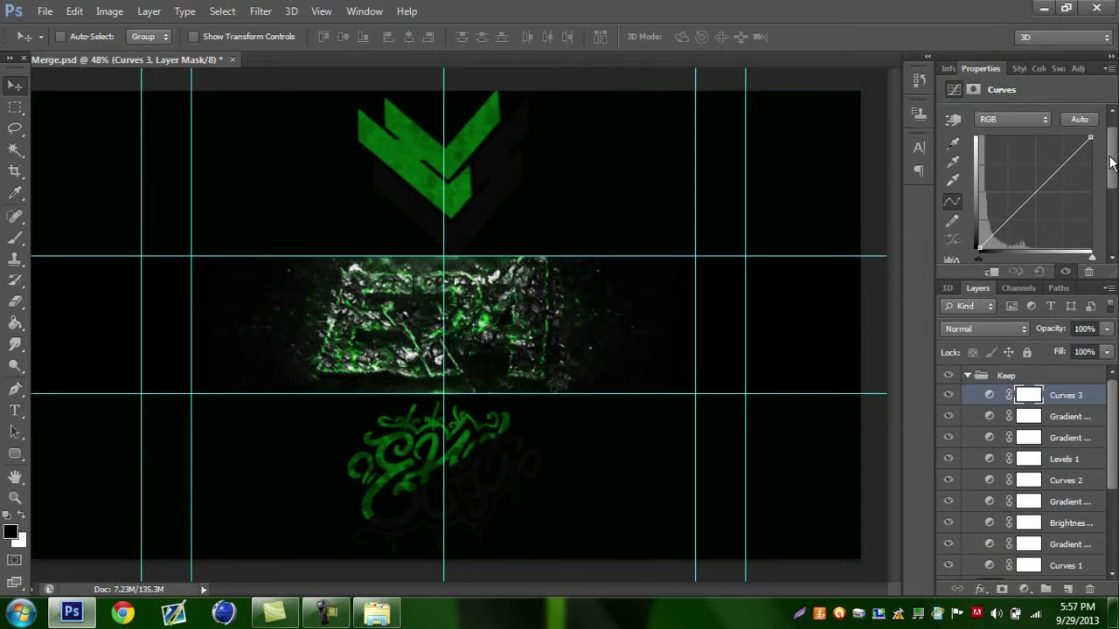
click(1001, 117)
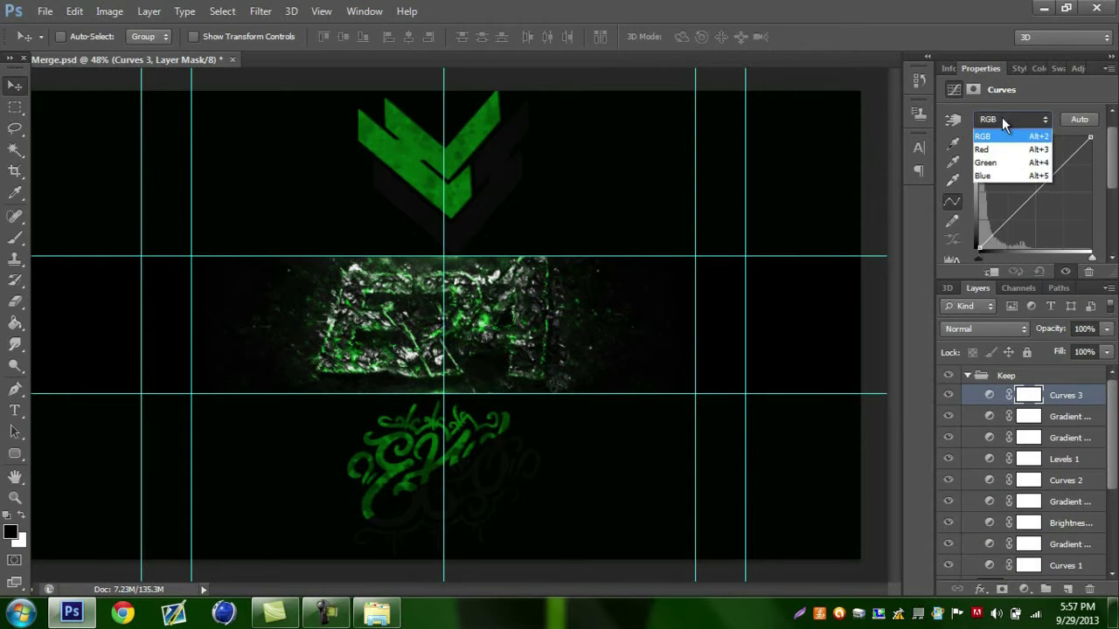
click(1004, 173)
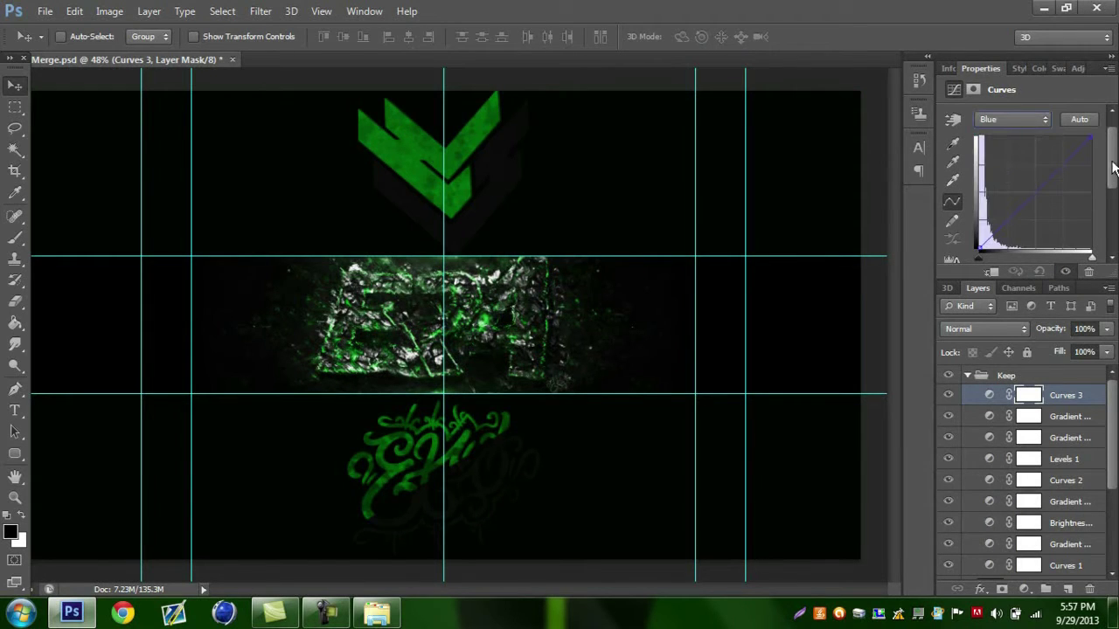
drag(1091, 137, 1095, 207)
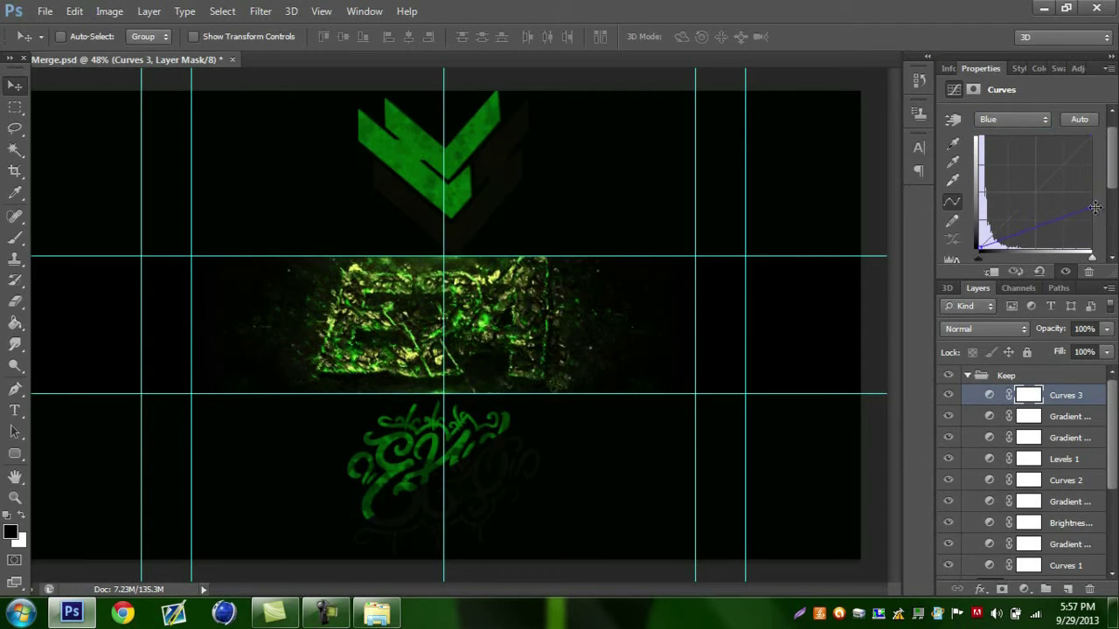
drag(978, 248, 977, 234)
click(984, 329)
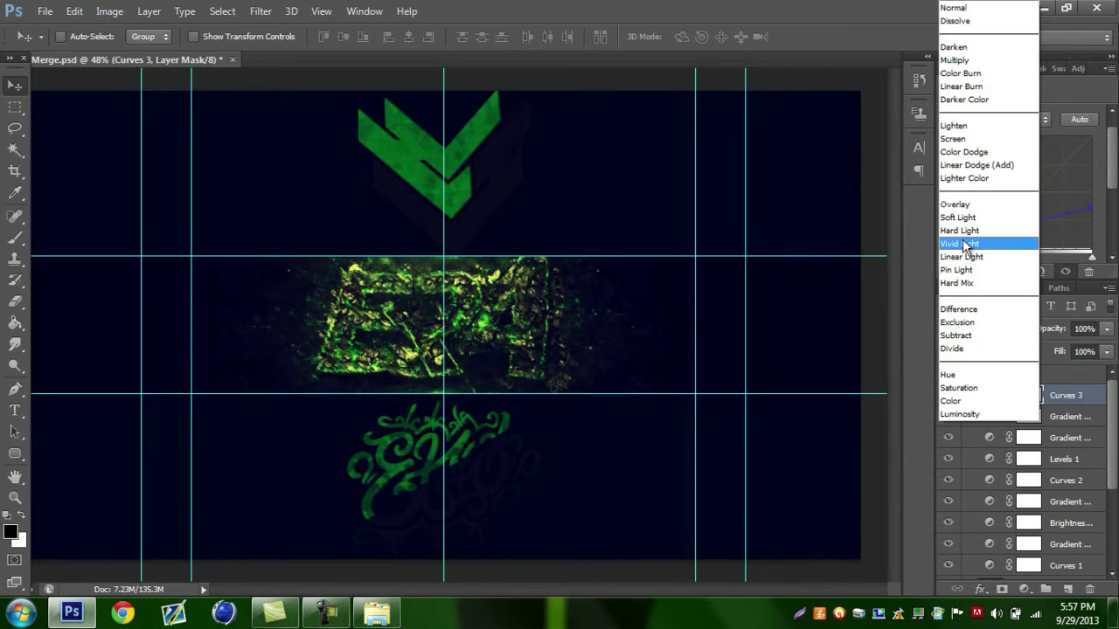
click(954, 217)
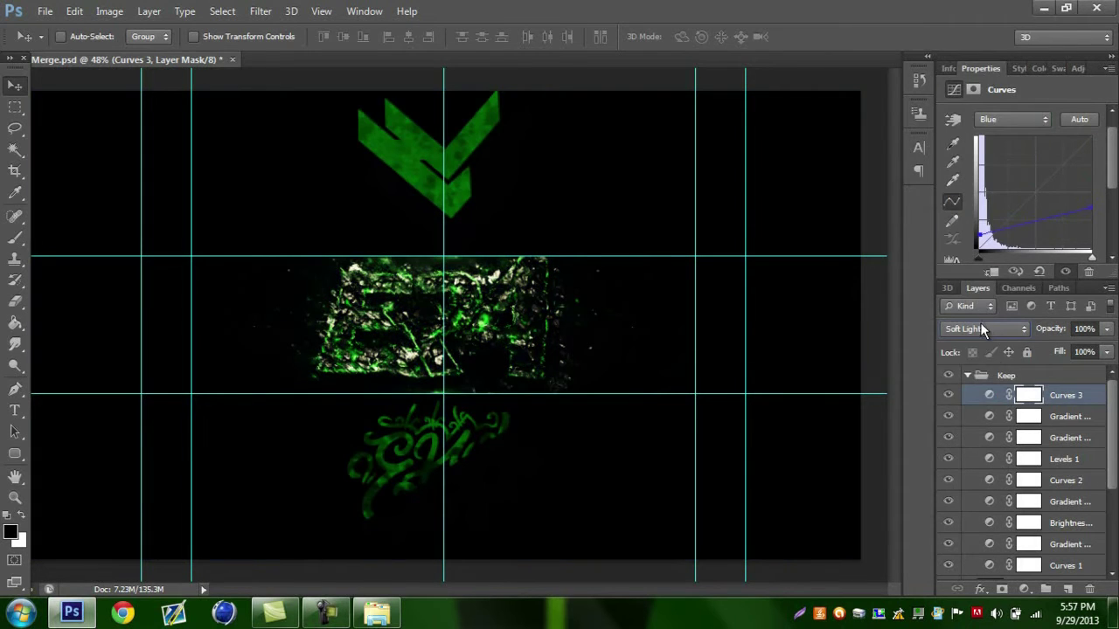
Change the top Curves layer's blend mode to Overlay and reduce its opacity to 25%.
click(983, 327)
click(987, 205)
click(1107, 329)
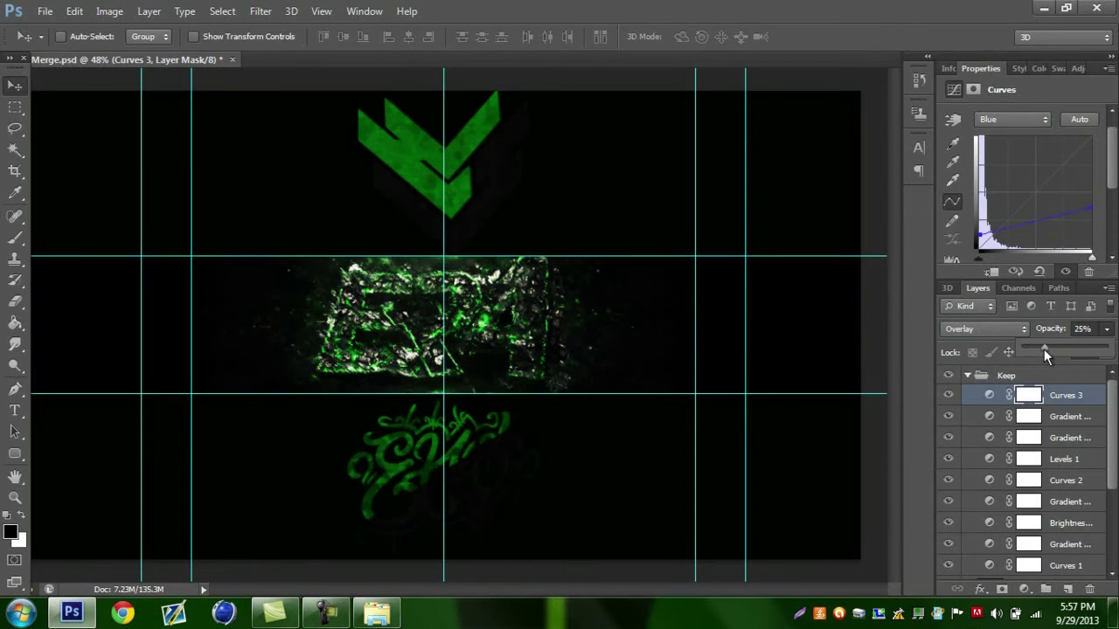
click(989, 396)
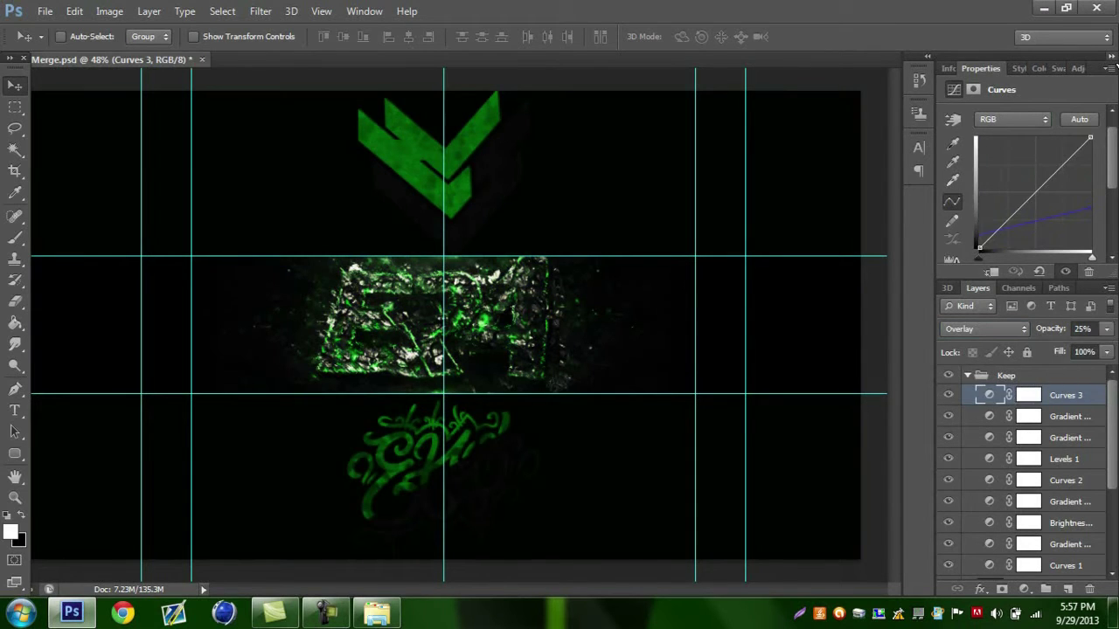
Add a Color Lookup adjustment above the top Curves layer using the FuturisticBleak.3DL 3DLUT file.
click(1081, 68)
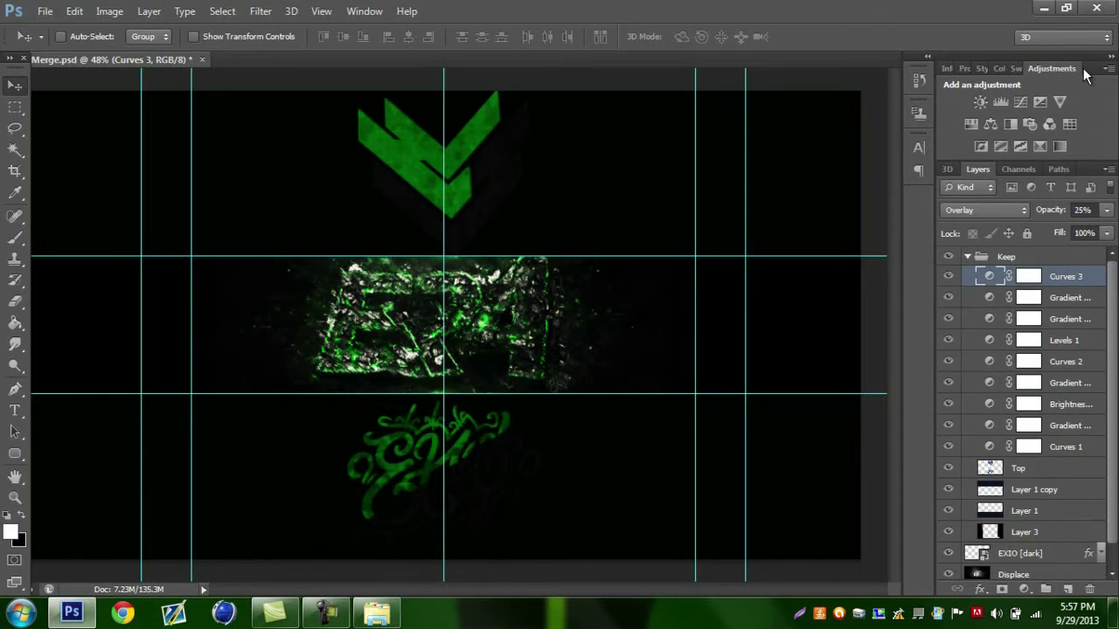
click(1070, 124)
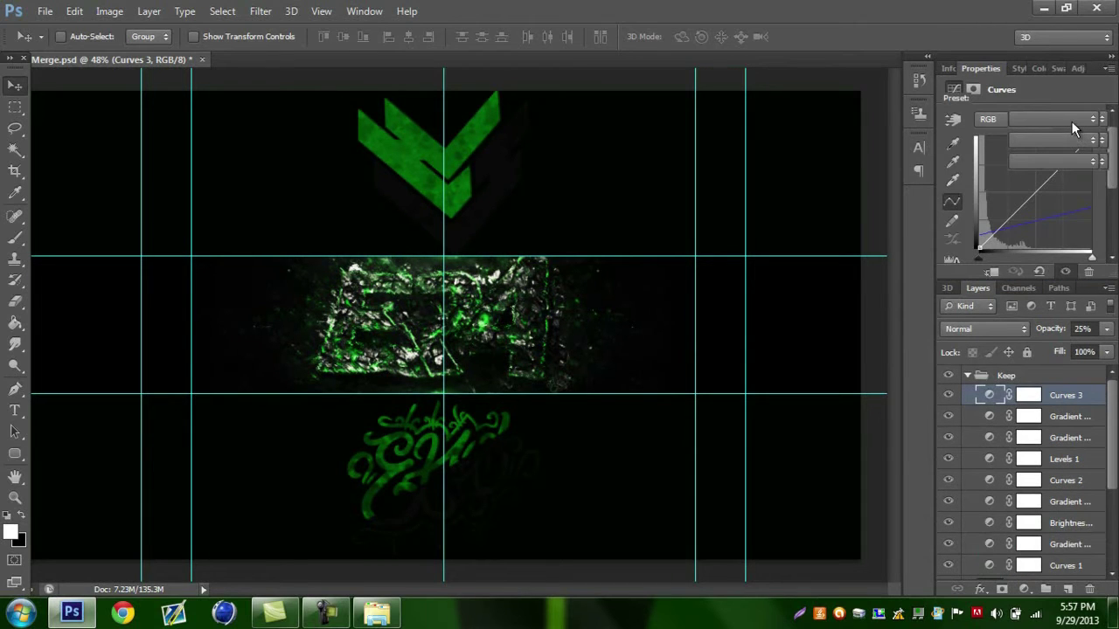
click(1066, 120)
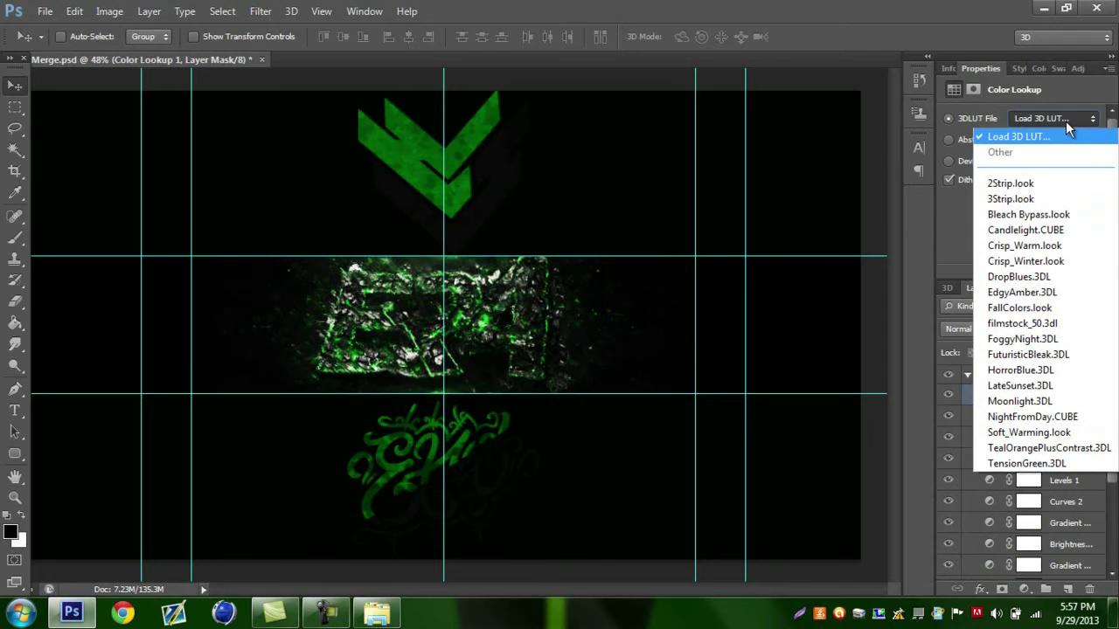
click(1056, 354)
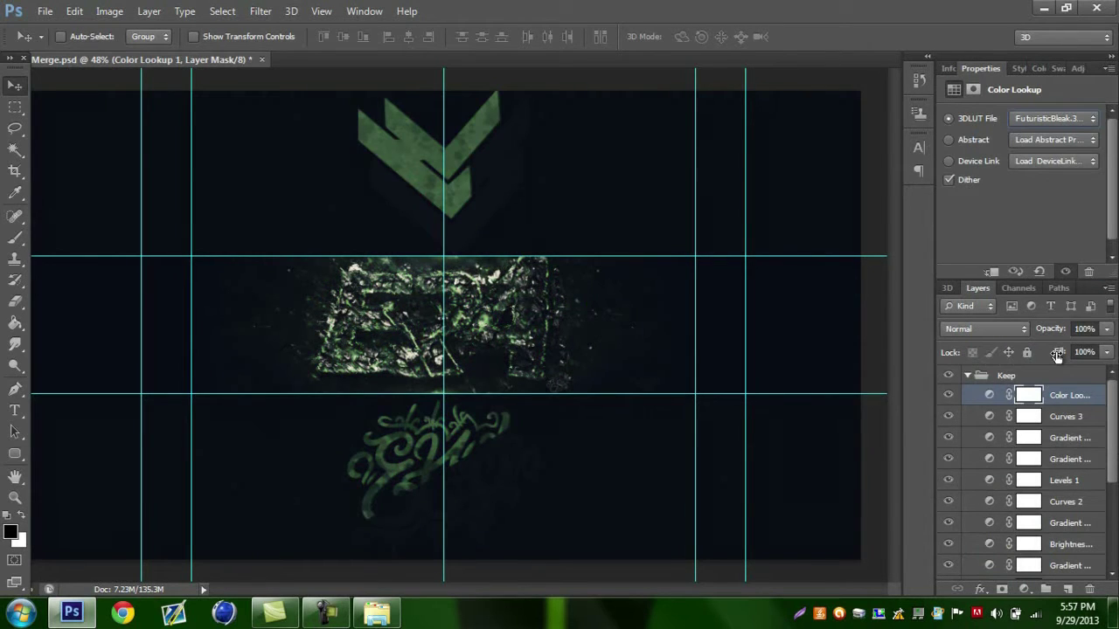
Try different opacities for the Color Lookup layer and settle on 25%.
click(1107, 329)
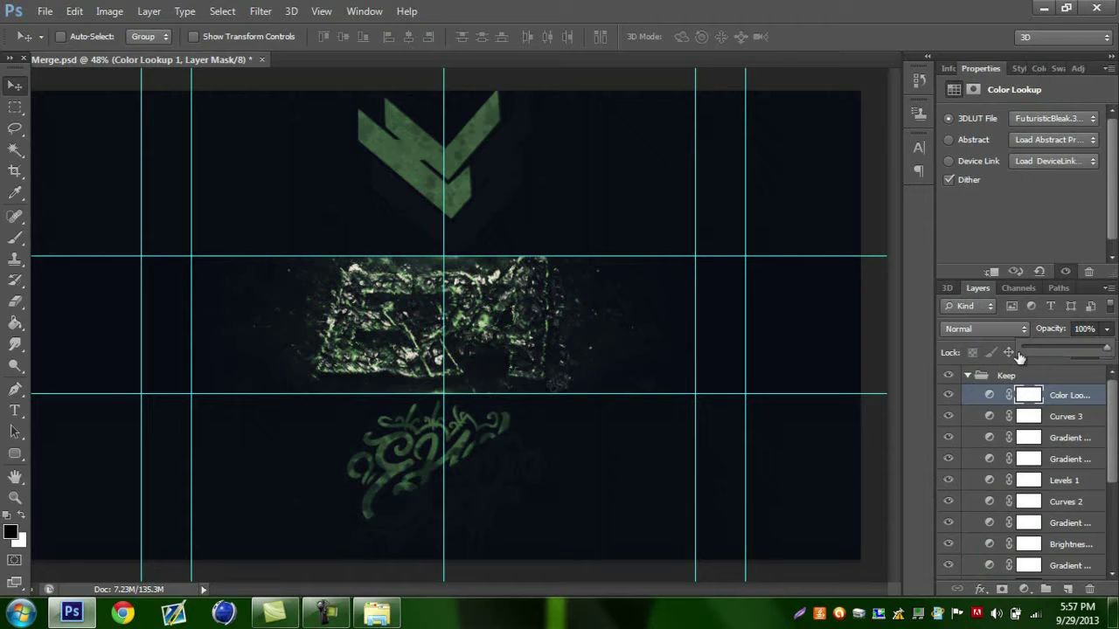
click(1078, 396)
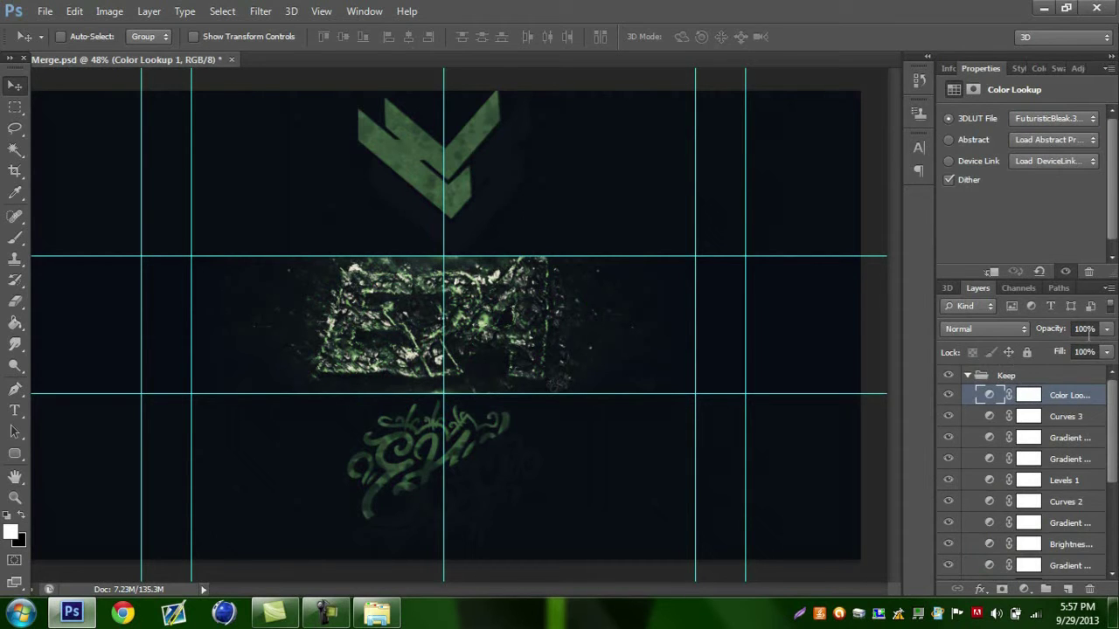
click(1107, 329)
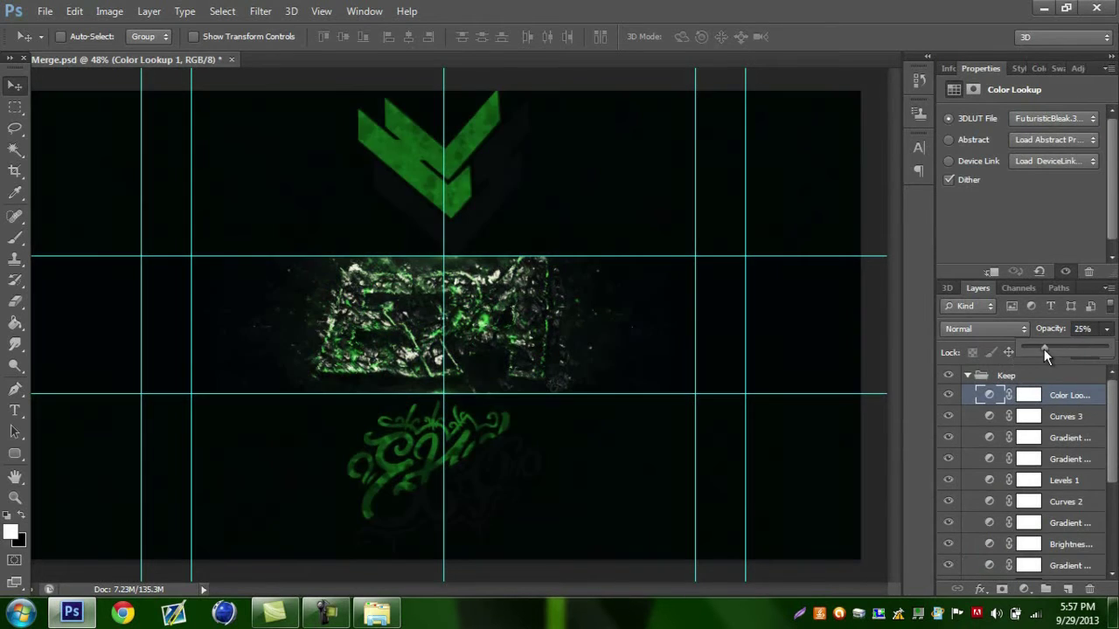
drag(1045, 350, 1101, 346)
drag(1064, 349, 1065, 349)
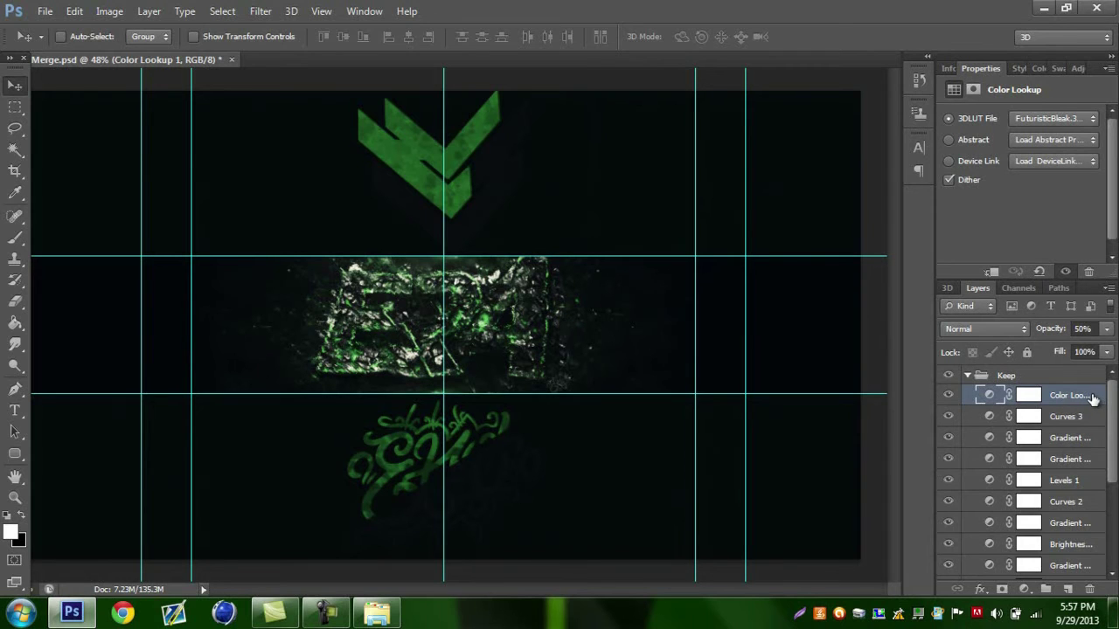
click(1104, 329)
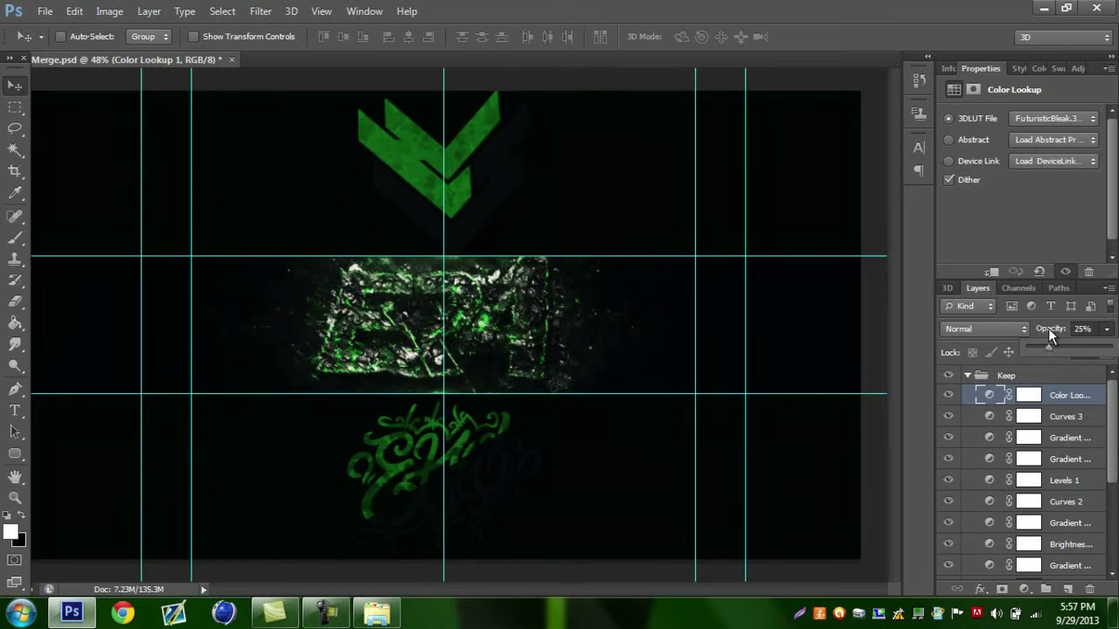
click(1060, 412)
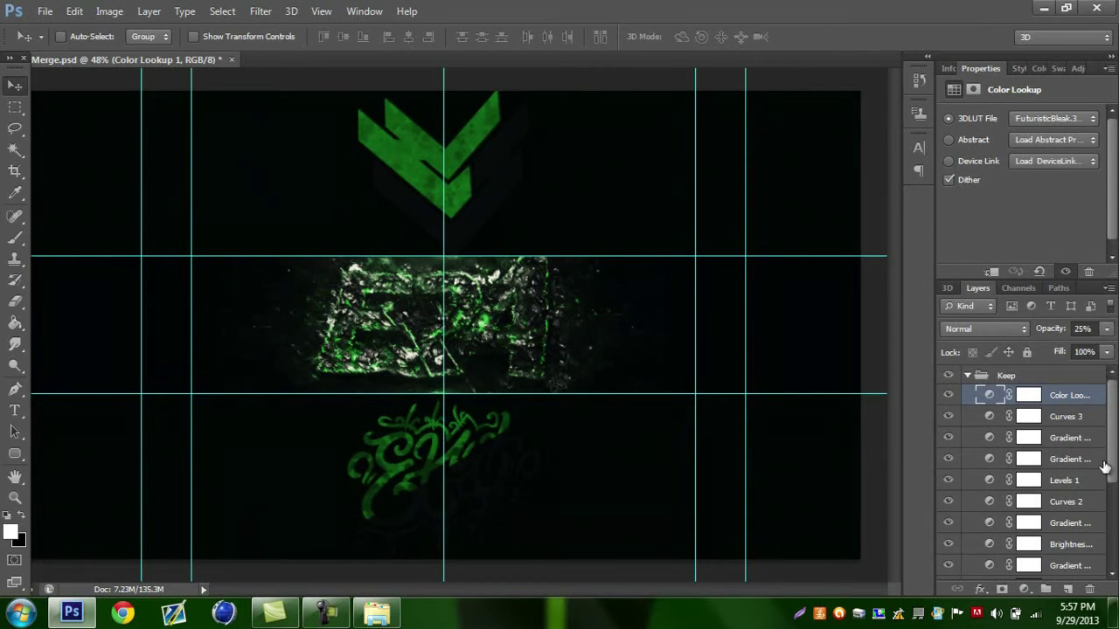
Add a mid-grey (737373) Solid Color fill layer above the Color Lookup layer.
click(1026, 590)
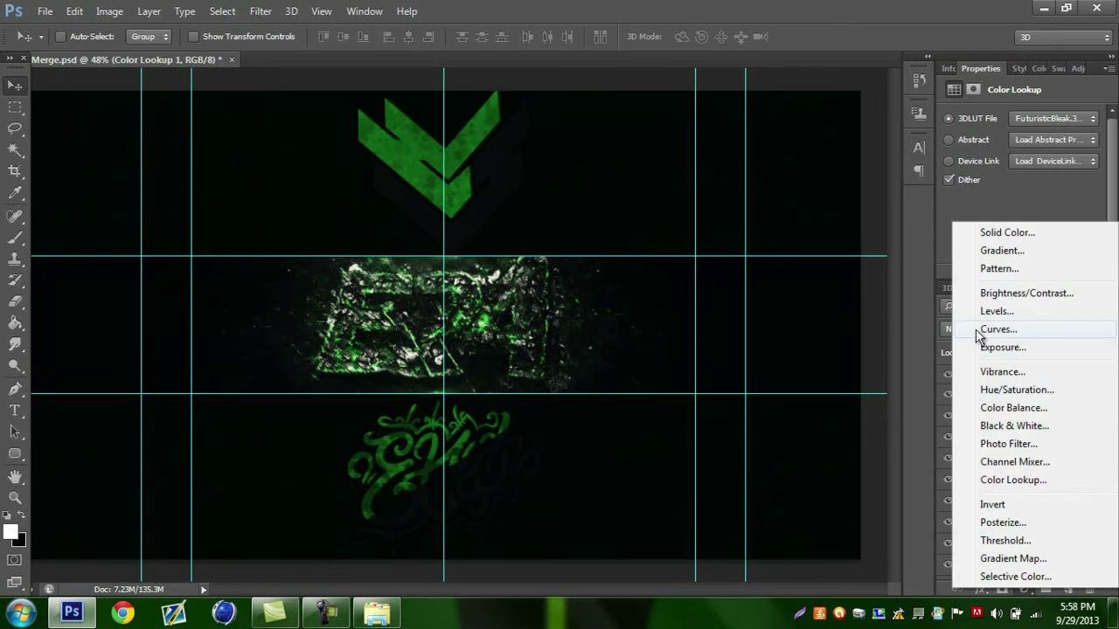
click(997, 233)
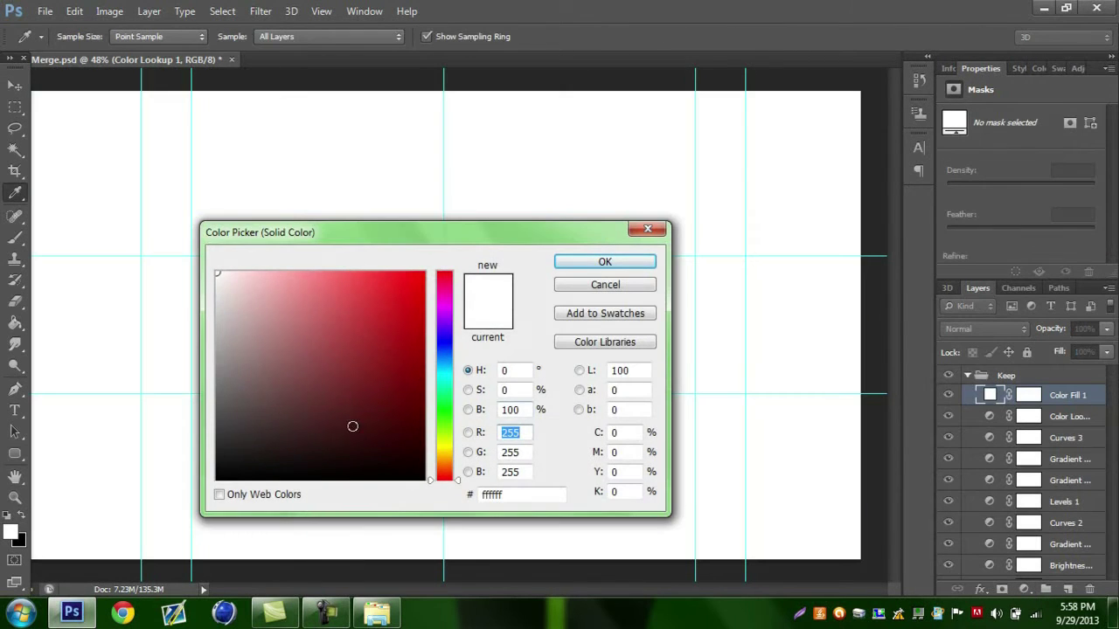
mouse_move(218, 439)
mouse_down()
mouse_move(177, 405)
mouse_move(210, 403)
mouse_move(207, 383)
mouse_up()
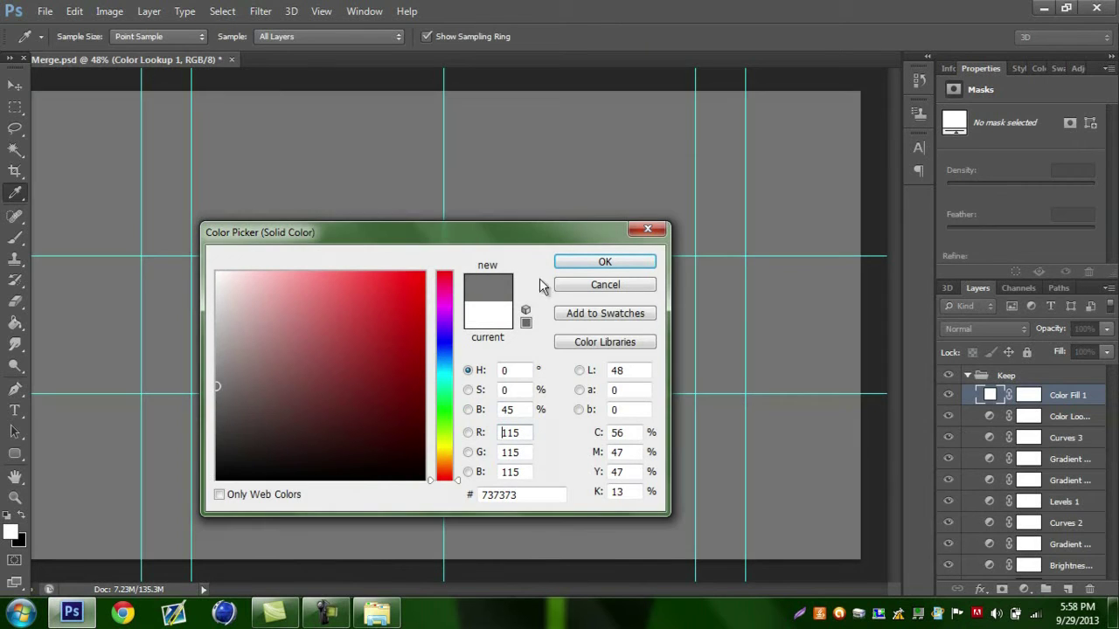
click(601, 263)
Blend the grey fill layer as Overlay and compare the image with and without it.
click(979, 329)
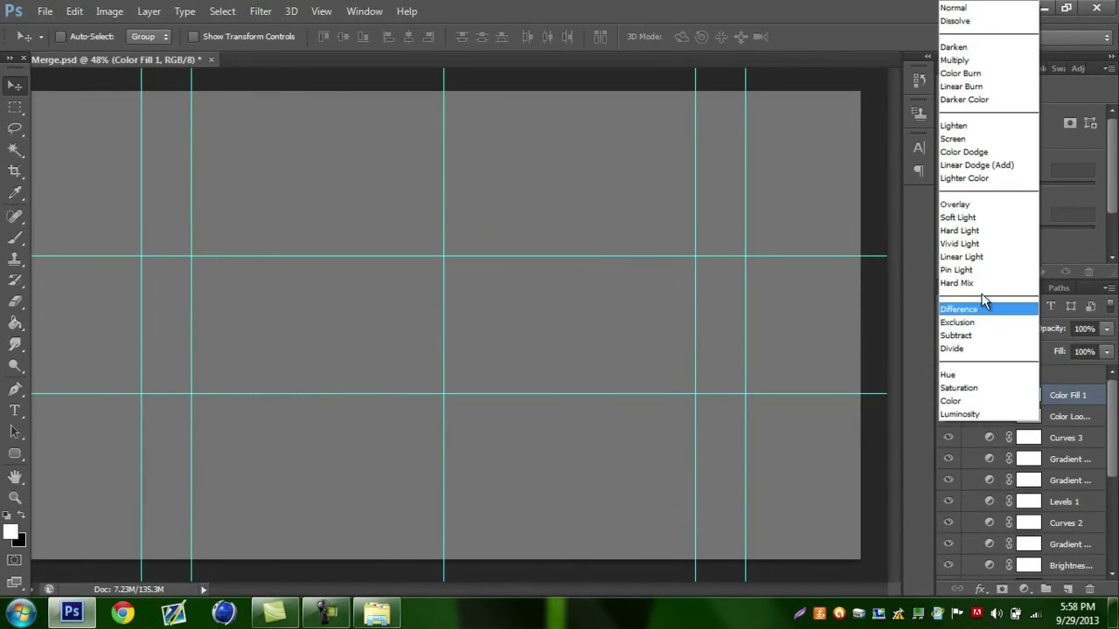
click(984, 204)
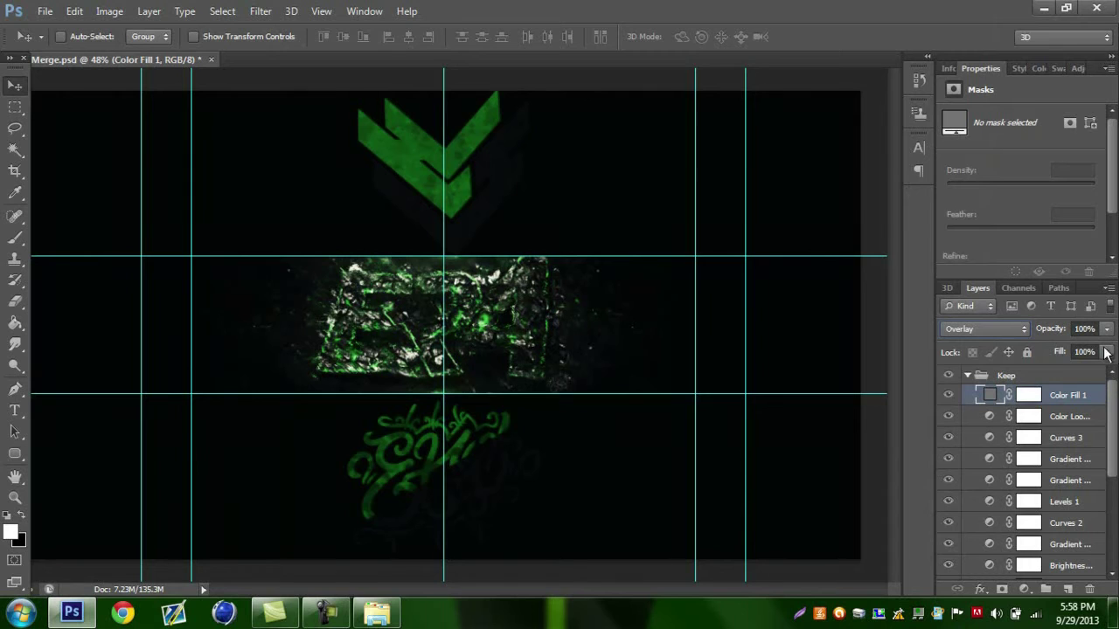
click(949, 397)
click(950, 397)
Add a white-to-black Gradient Map adjustment above the grey fill, testing the Reverse option and leaving it off.
click(1078, 69)
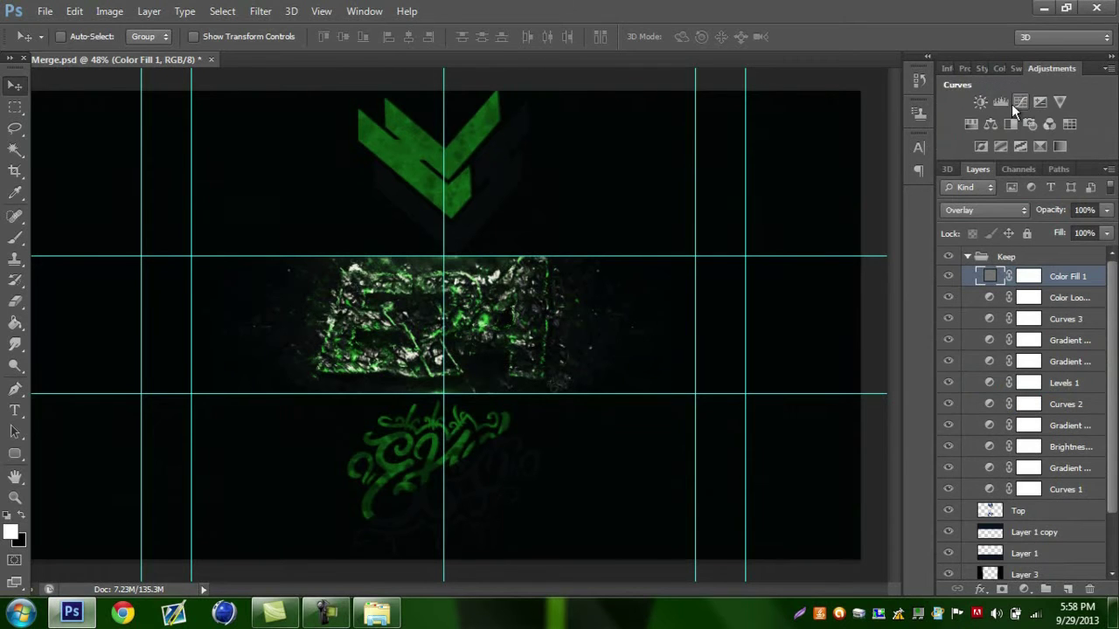
click(1060, 146)
click(951, 161)
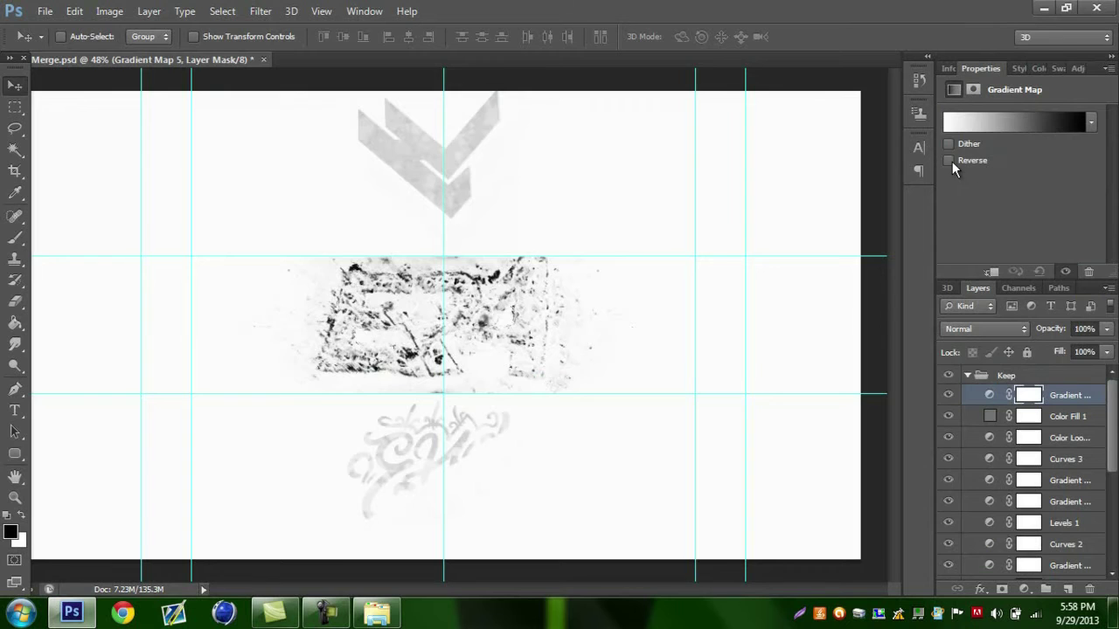
click(951, 162)
click(951, 159)
Blend the white-to-black gradient map as Soft Light at 15% opacity.
click(1010, 329)
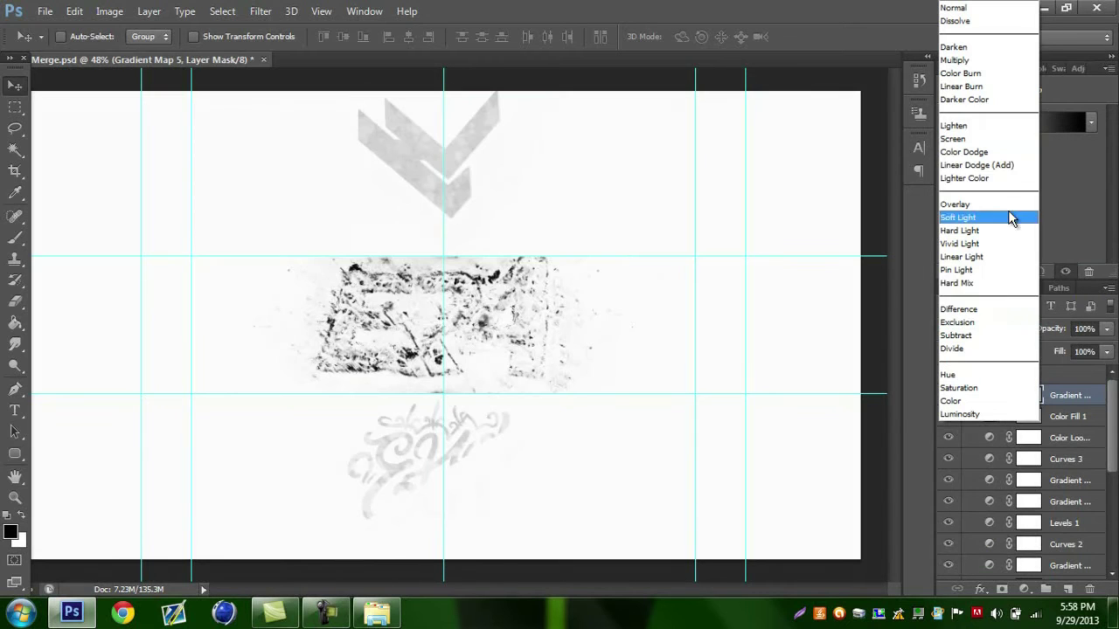
click(977, 217)
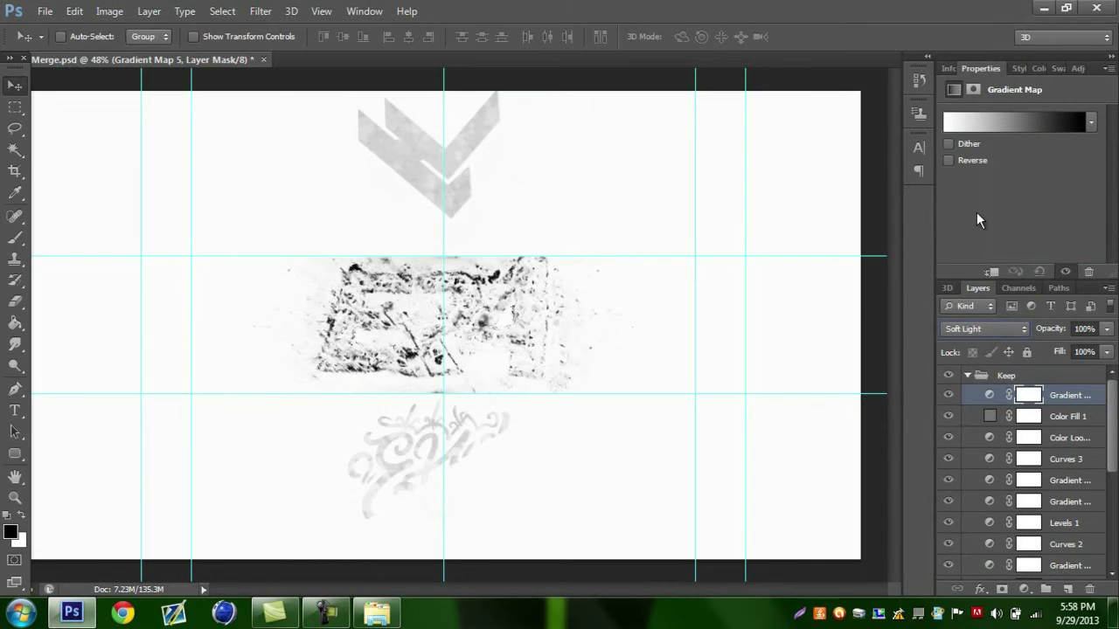
click(1107, 329)
drag(1105, 348, 1038, 353)
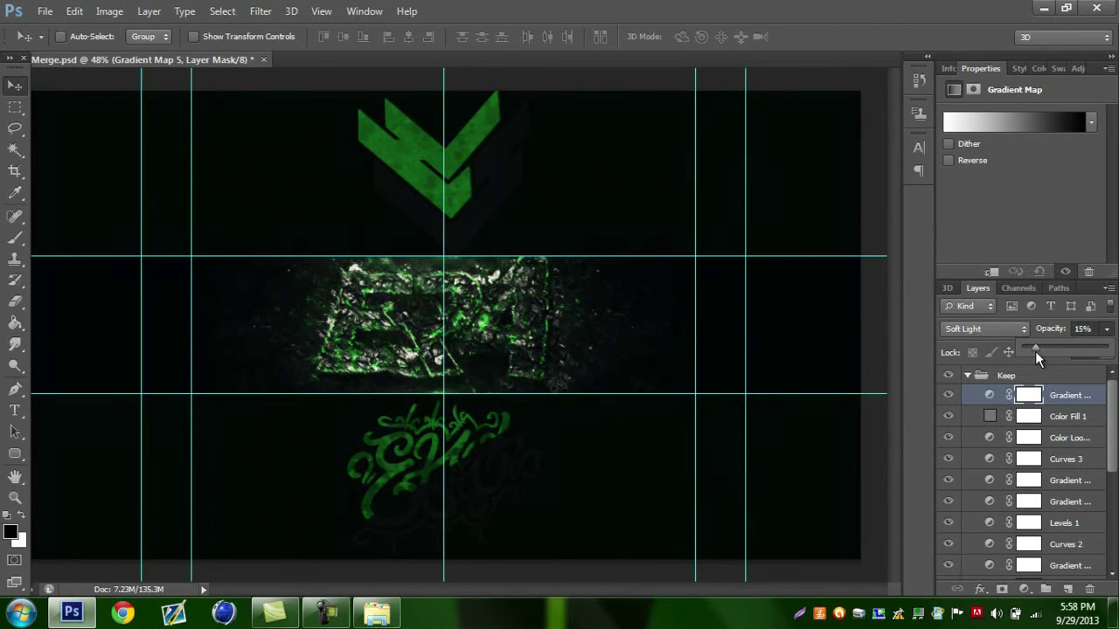
click(1068, 398)
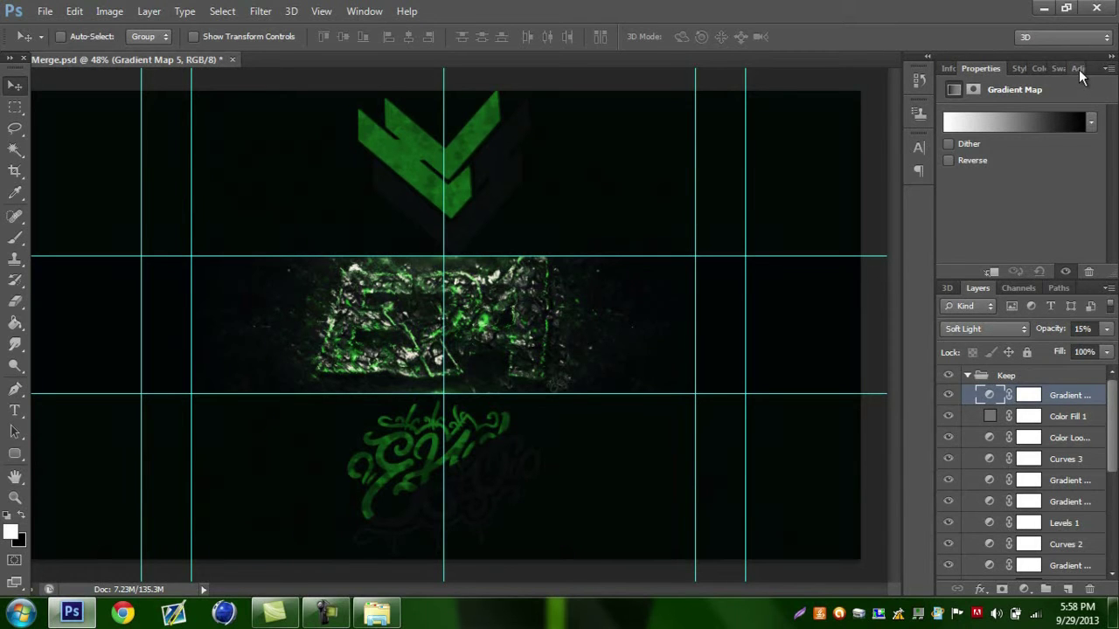
Add a Curves adjustment above the white-to-black gradient map with a slight S-curve, lifting the highlights and lowering the shadows.
click(1080, 71)
click(1025, 104)
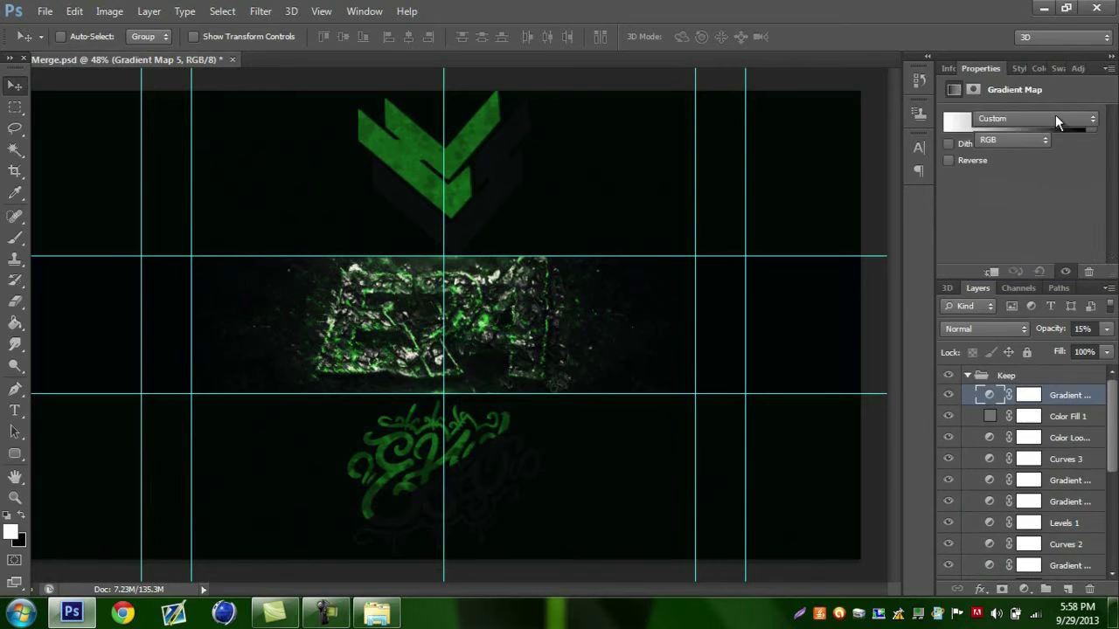
drag(1063, 185, 1061, 184)
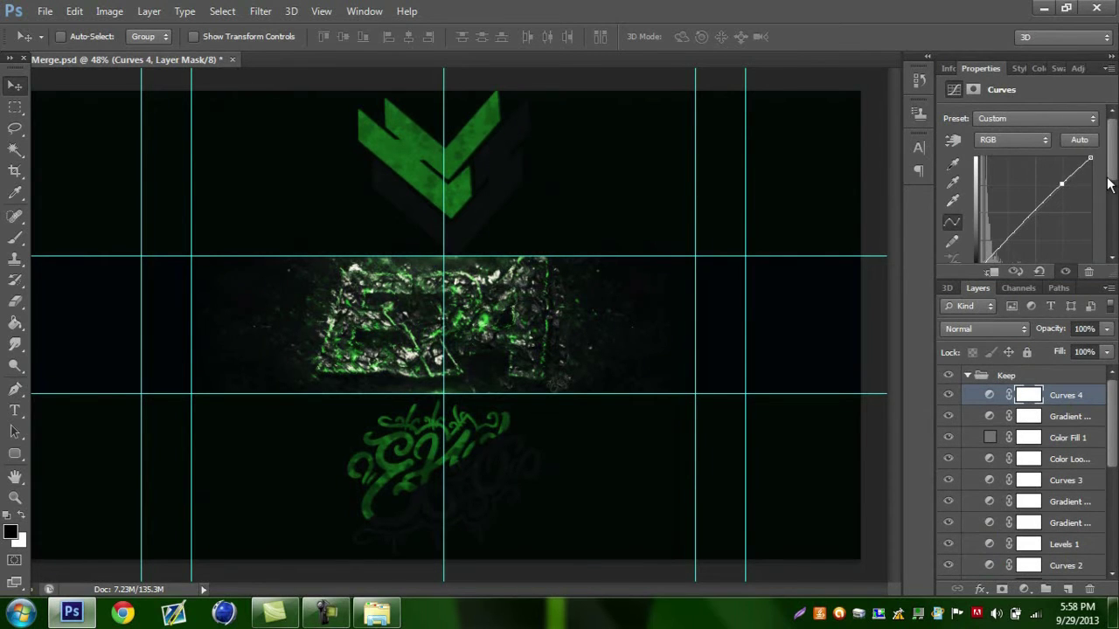
scroll(1032, 214, down, 1)
drag(1012, 219, 1010, 225)
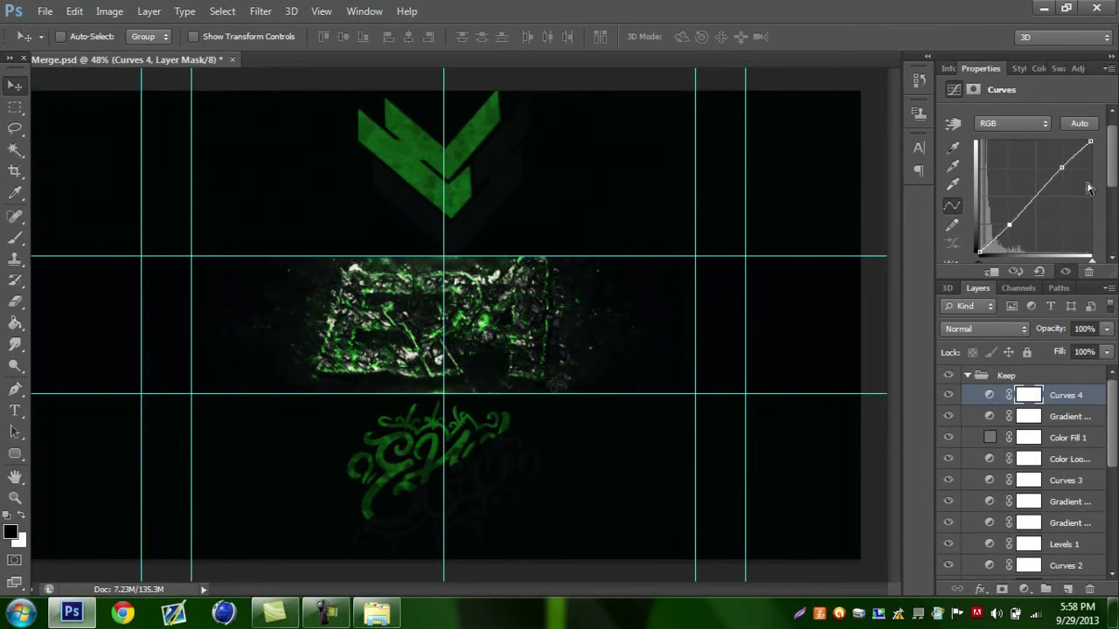
Add a Vibrance adjustment on top of the stack, raising the vibrance slightly and reducing the saturation moderately.
click(1075, 69)
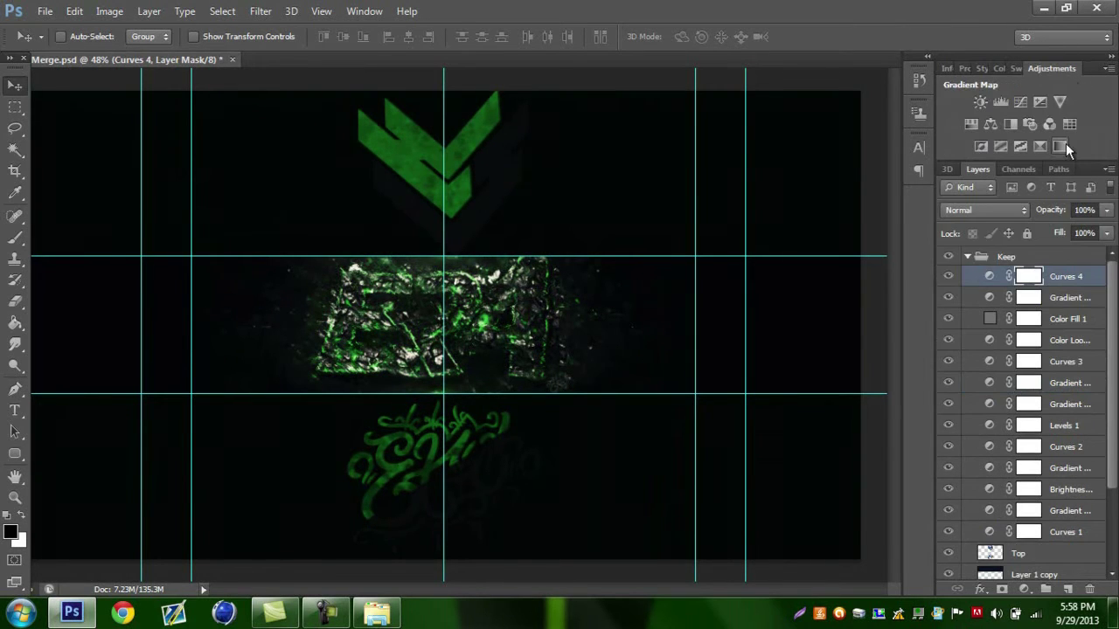
click(1056, 103)
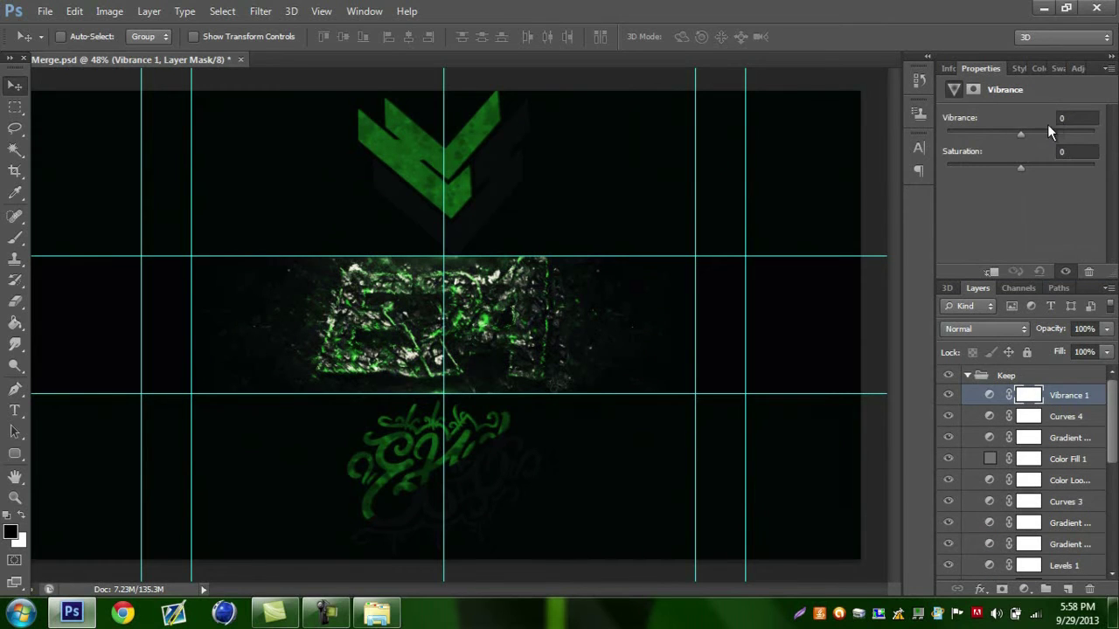
drag(1025, 133, 1035, 134)
drag(1021, 169, 1095, 169)
drag(1030, 165, 1027, 165)
drag(1029, 164, 990, 166)
drag(989, 167, 994, 167)
Add a Levels adjustment above the Vibrance layer and set its black input level to 2.
click(1078, 68)
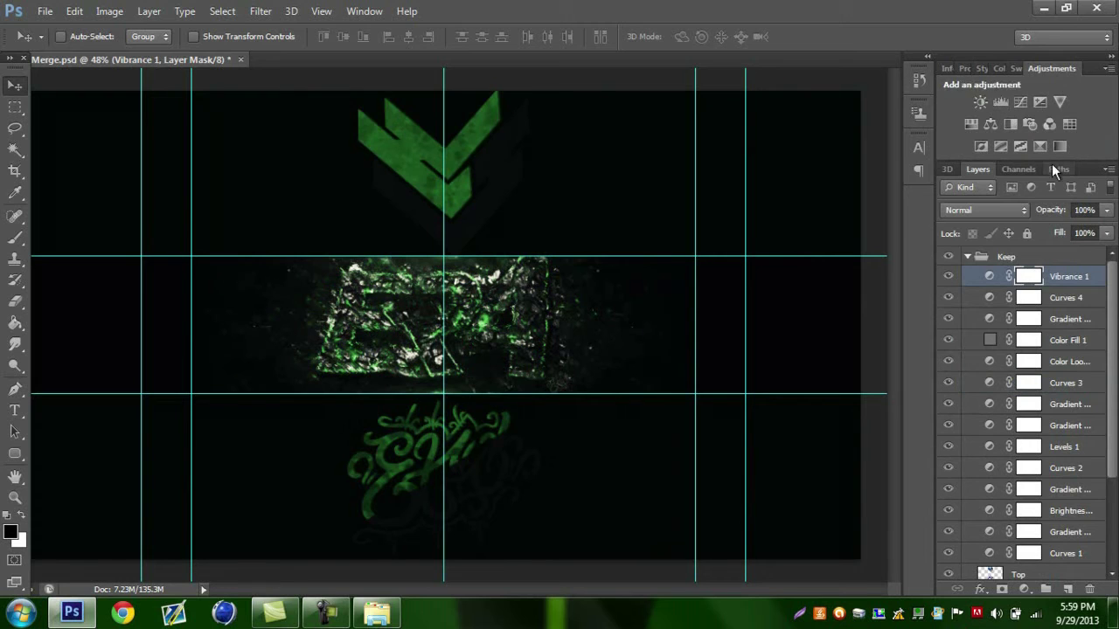
click(1000, 102)
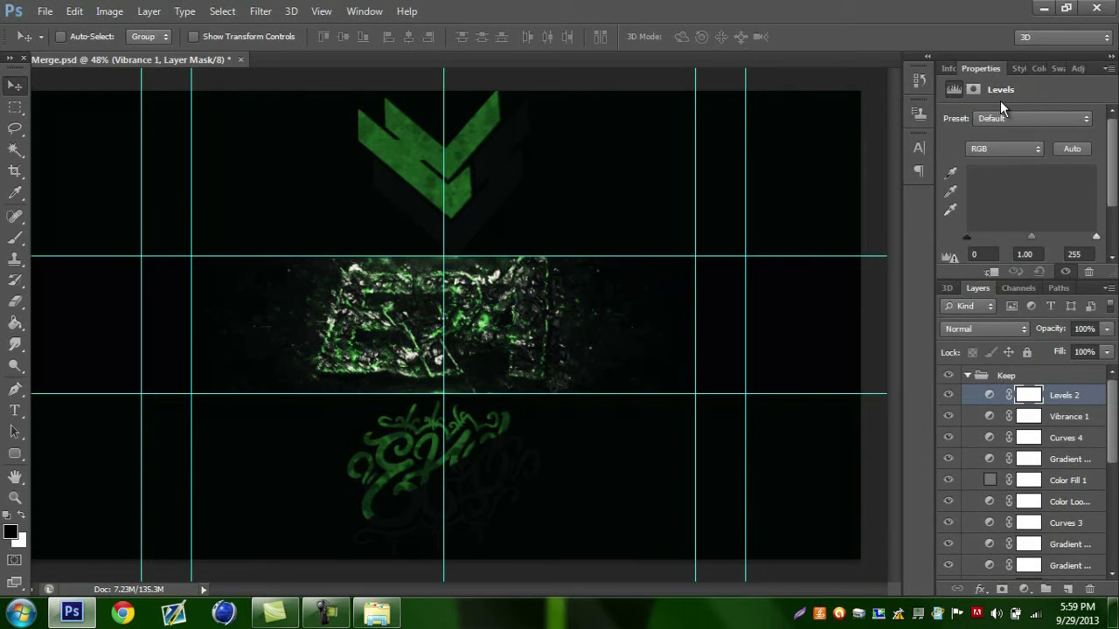
drag(969, 245, 970, 245)
double_click(987, 254)
text(2)
key(Return)
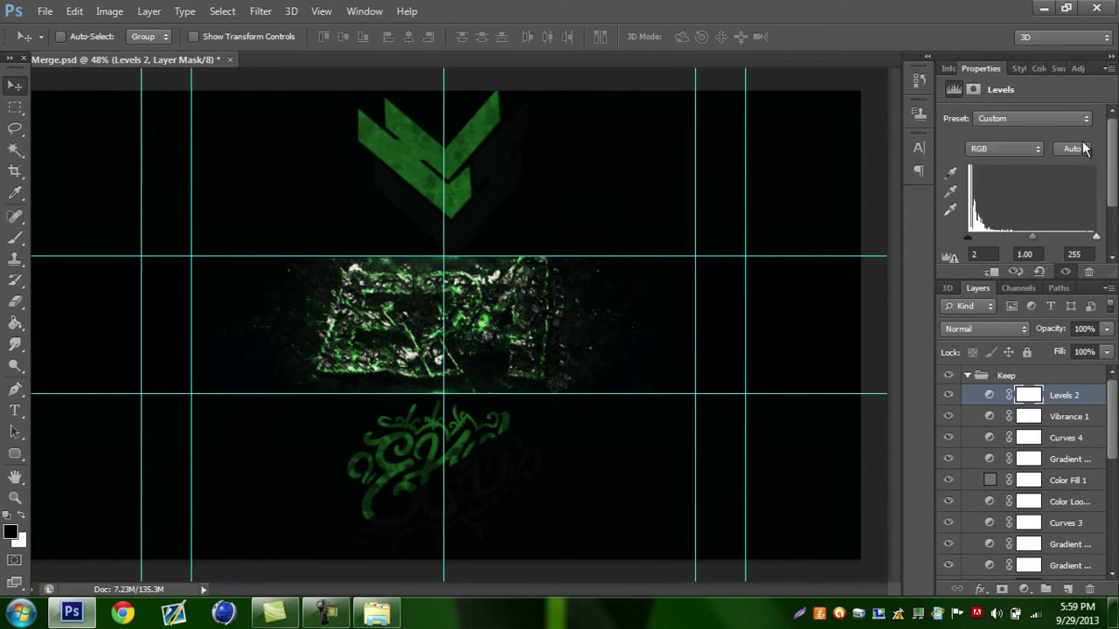
Add a Curves adjustment above the new Levels layer, undo the steep lift and raise the RGB midtones only slightly.
click(1076, 69)
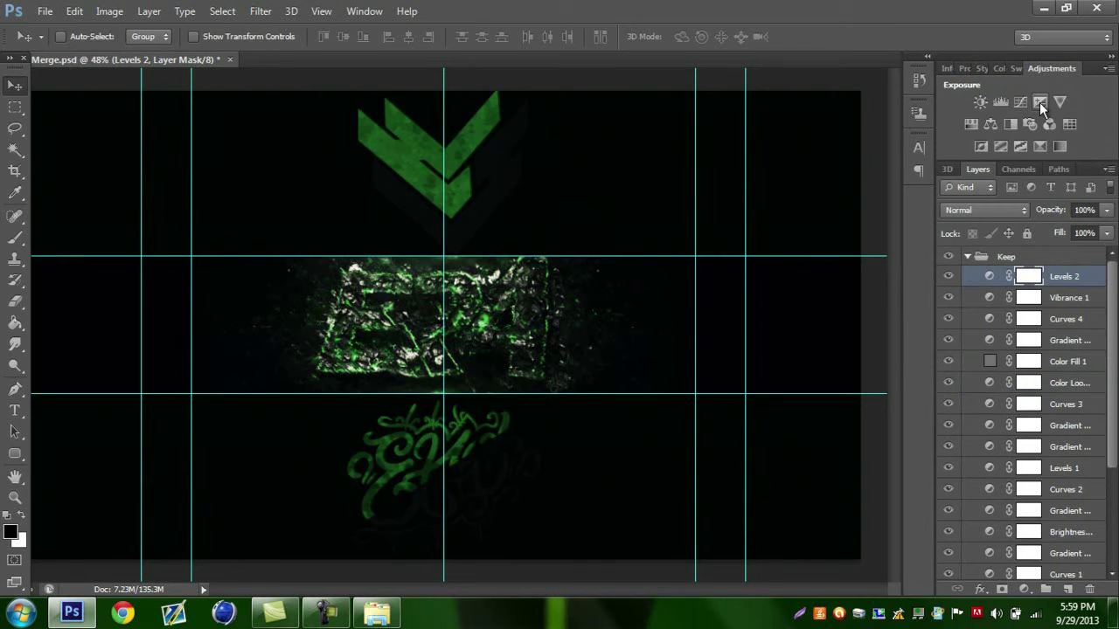
click(964, 68)
key(ctrl+m)
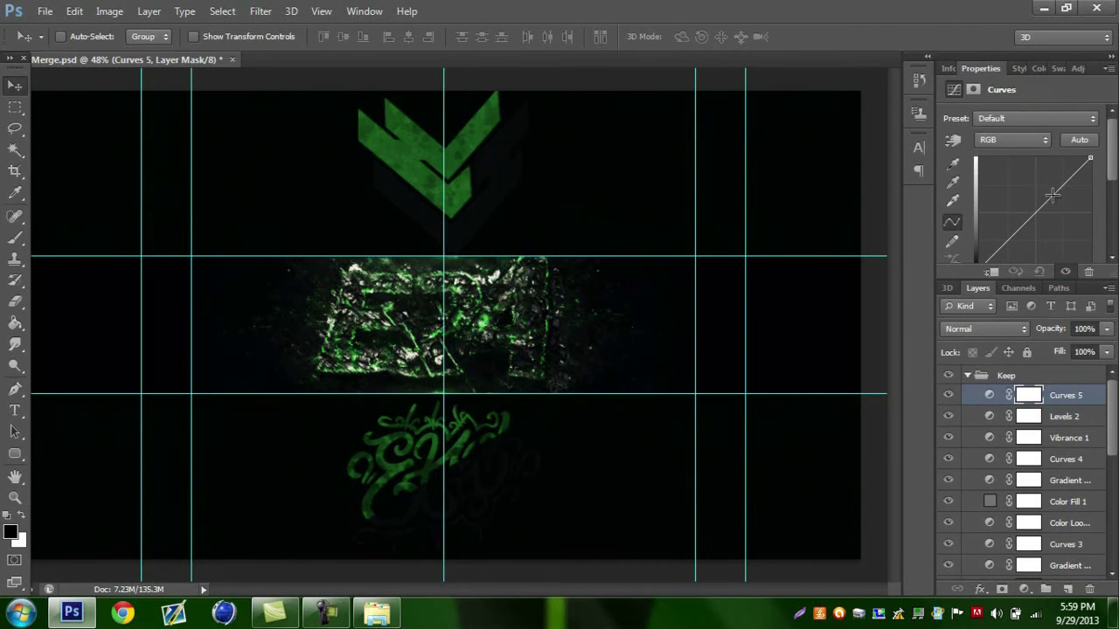
drag(1033, 214, 1011, 195)
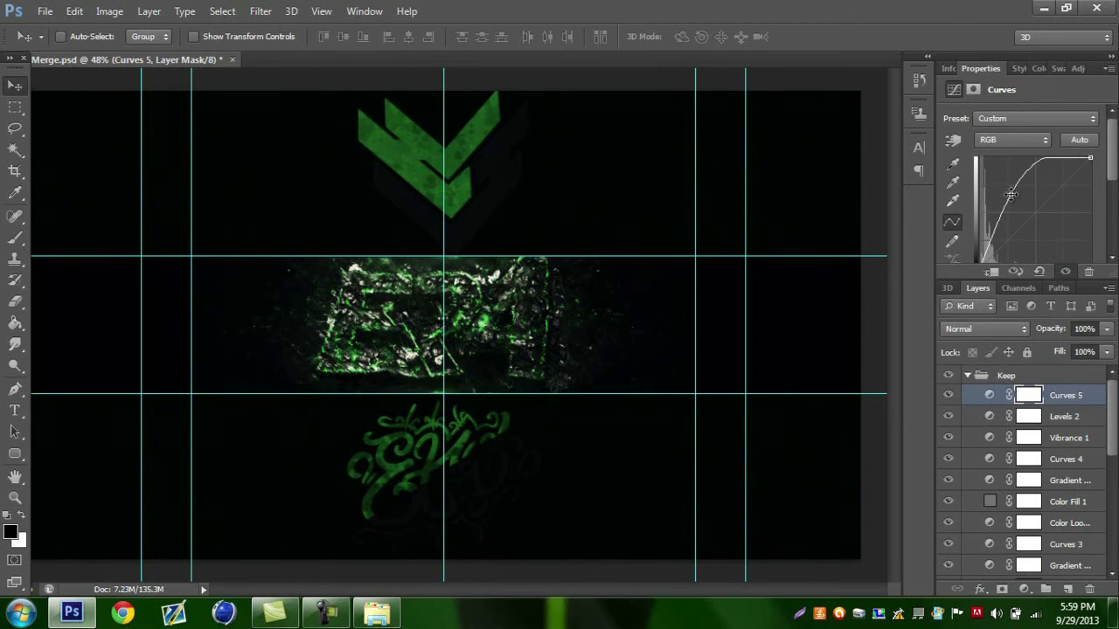
key(ctrl+z)
drag(1035, 211, 1031, 204)
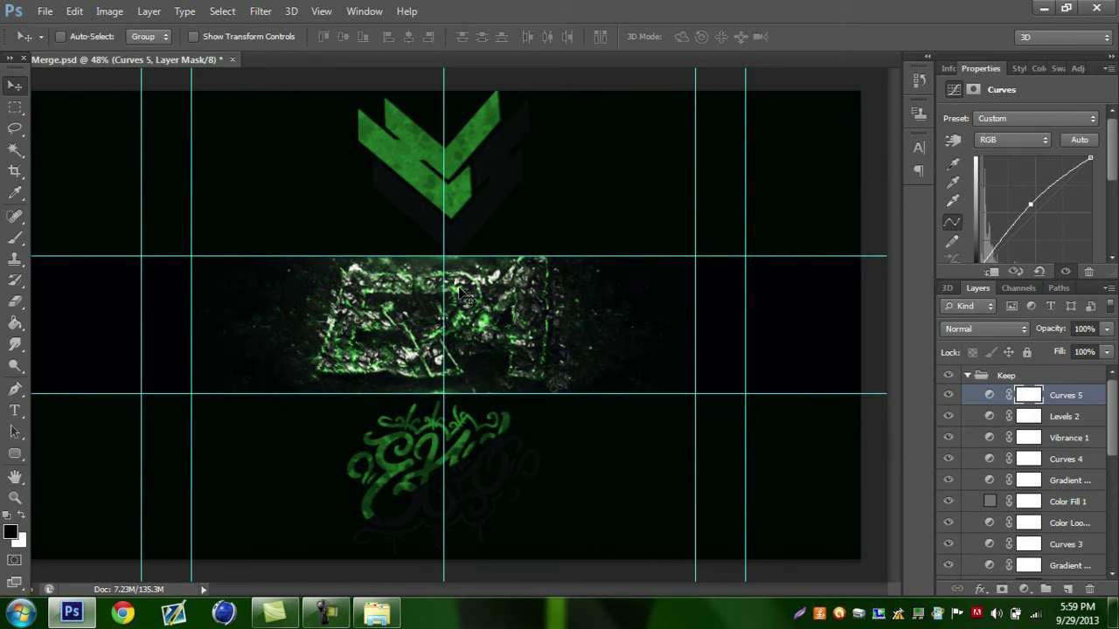
Undo the last curve change on Curves 5 and lift the RGB midtones by a smaller amount.
key(ctrl+z)
click(1034, 211)
drag(1034, 211, 1034, 208)
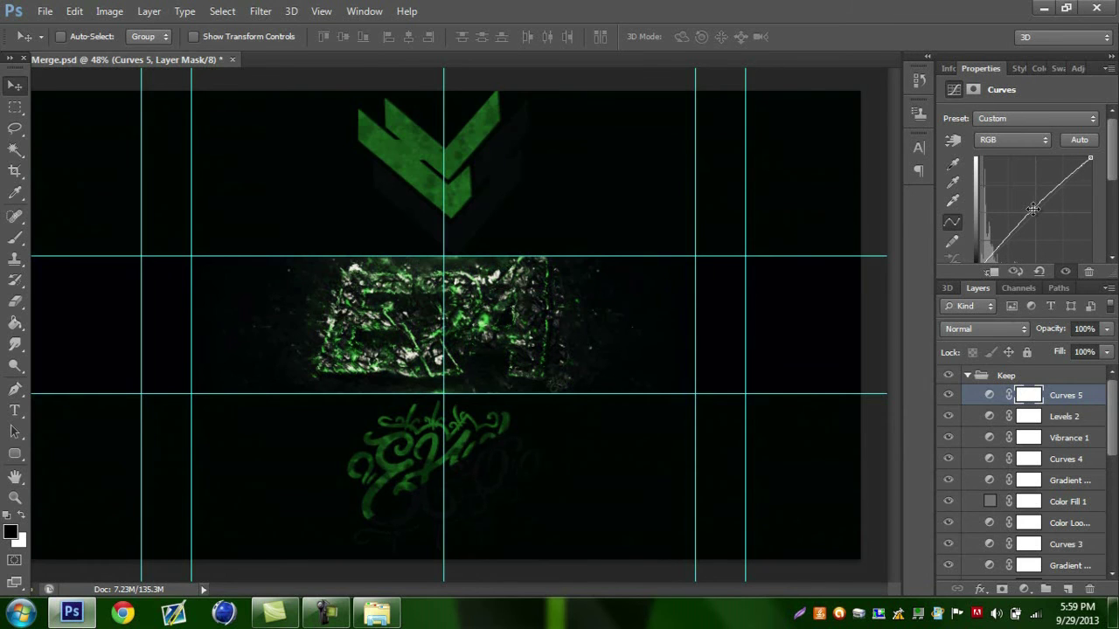
Group the adjustment layers from Curves 5 down to Curves 1 inside Keep, and ungroup them again.
click(1072, 382)
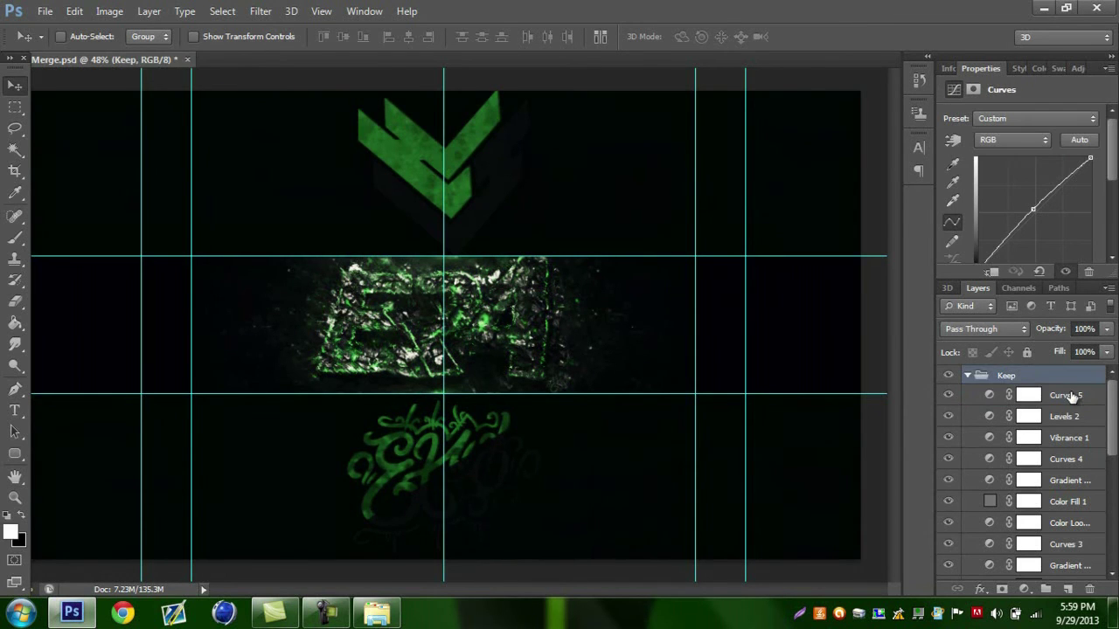
click(1072, 398)
scroll(1075, 455, down, 5)
shift+click(1099, 498)
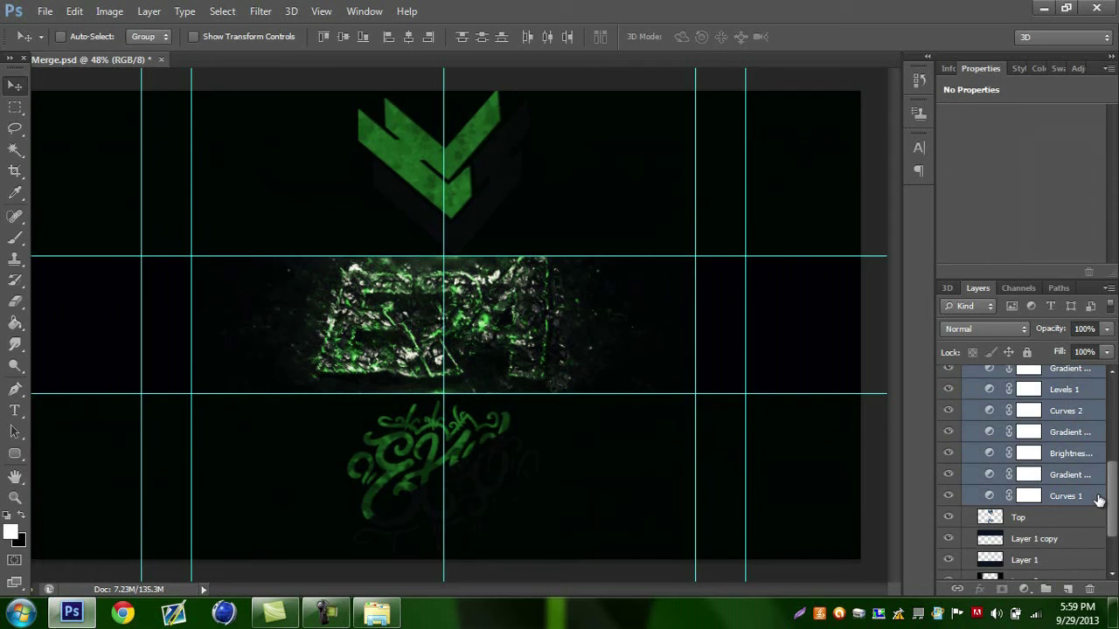
key(ctrl+g)
click(980, 395)
click(980, 395)
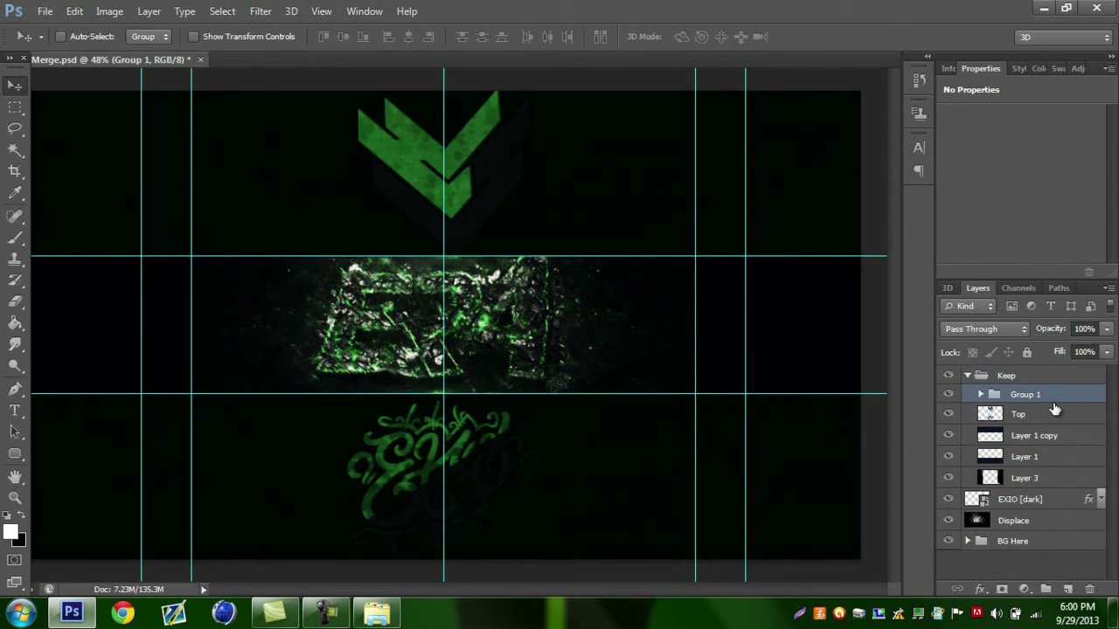
key(ctrl+shift+g)
Select all adjustment layers from Curves 5 through Curves 1 and combine them into one group inside Keep.
click(1054, 399)
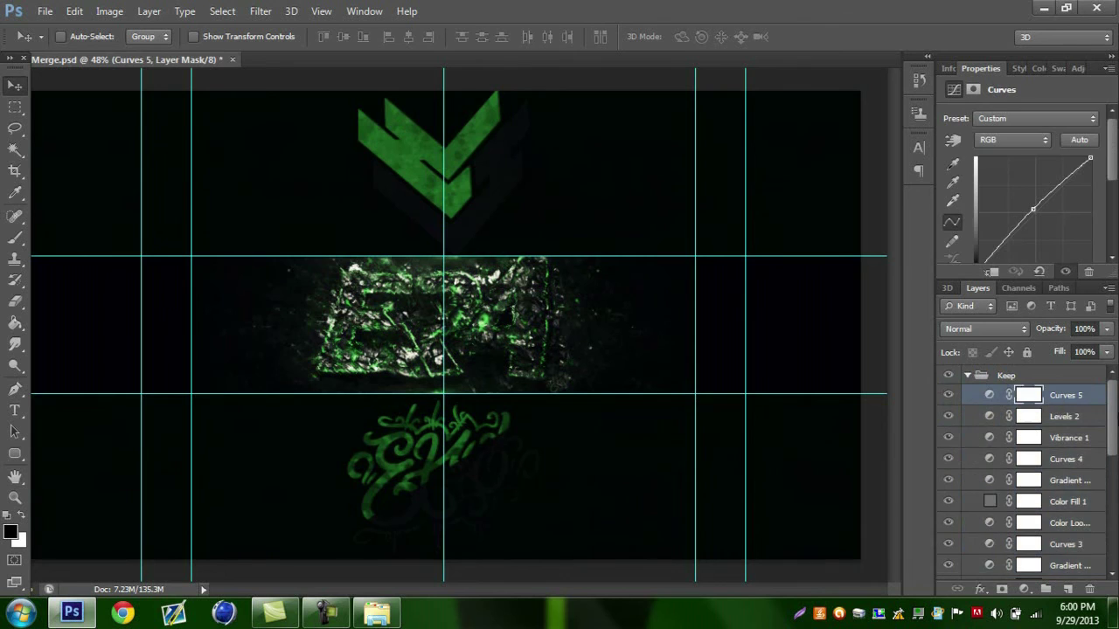
scroll(1063, 472, down, 4)
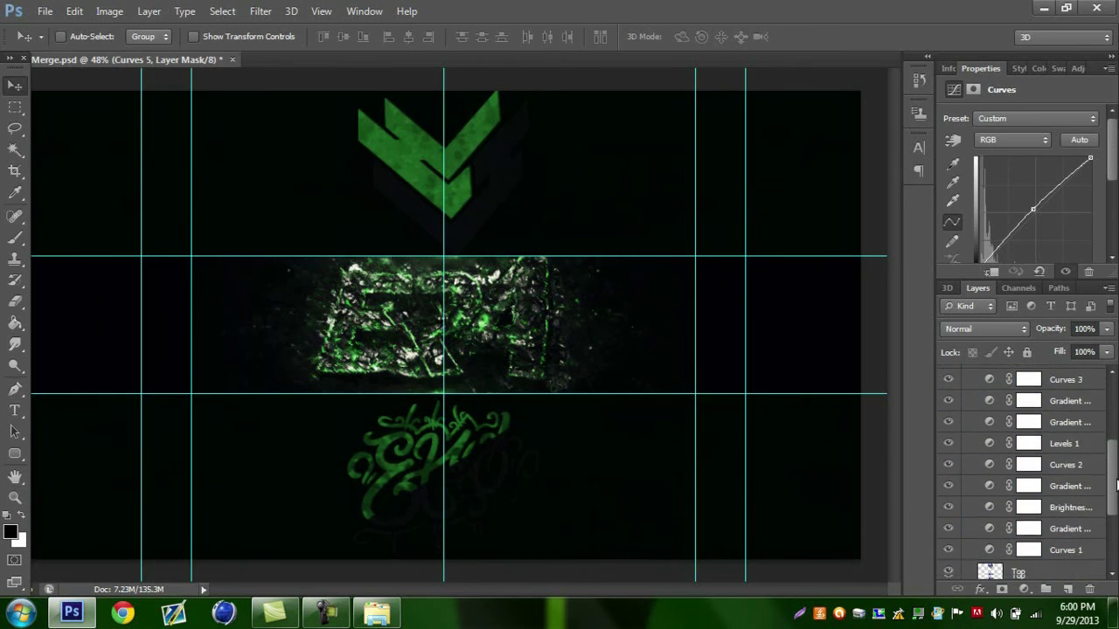
shift+click(1068, 542)
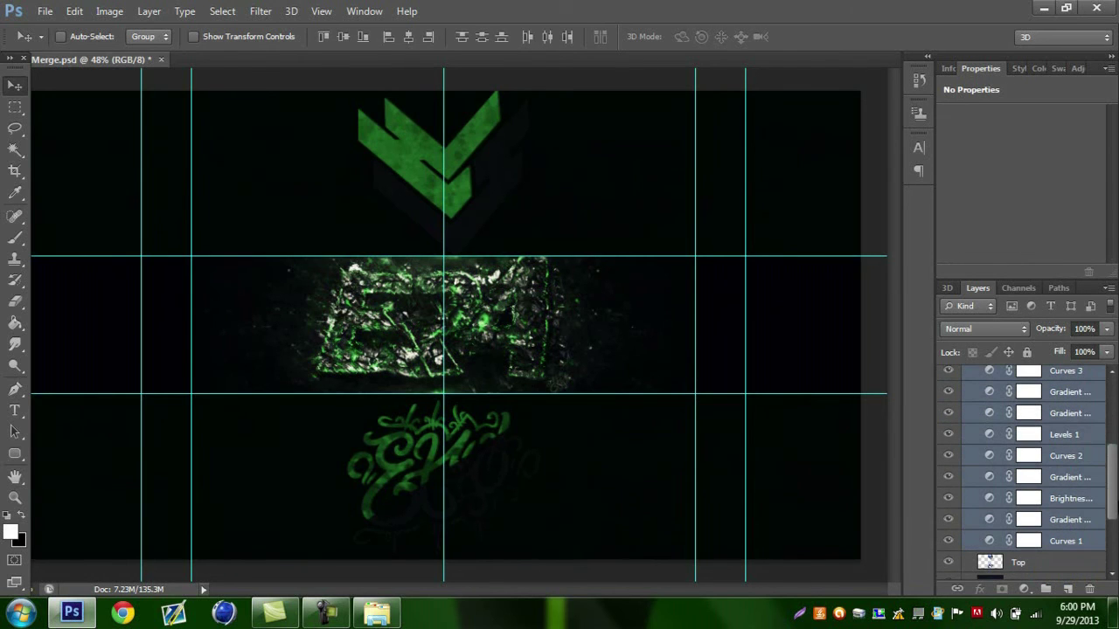
key(ctrl+g)
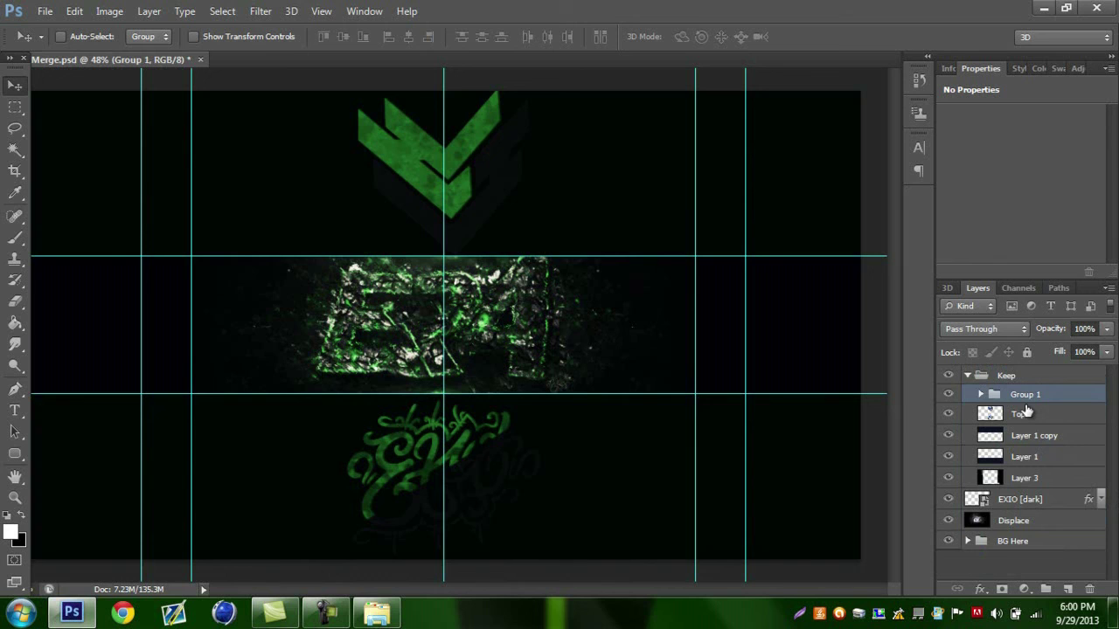
Hide the guides and compare the header with the adjustment group's visibility off and on.
click(949, 394)
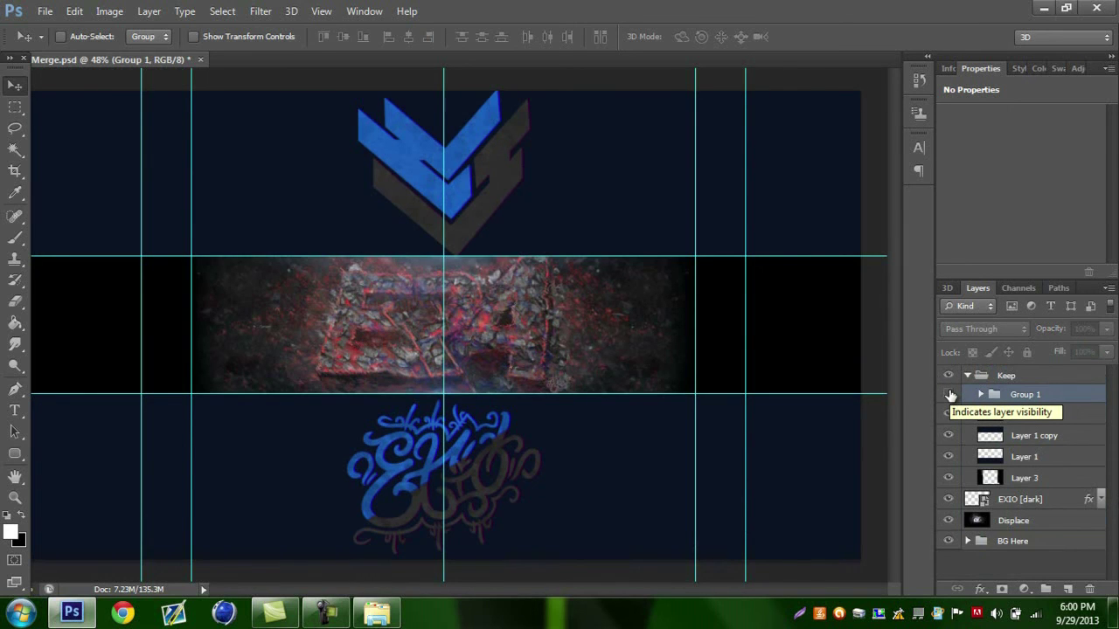
click(949, 395)
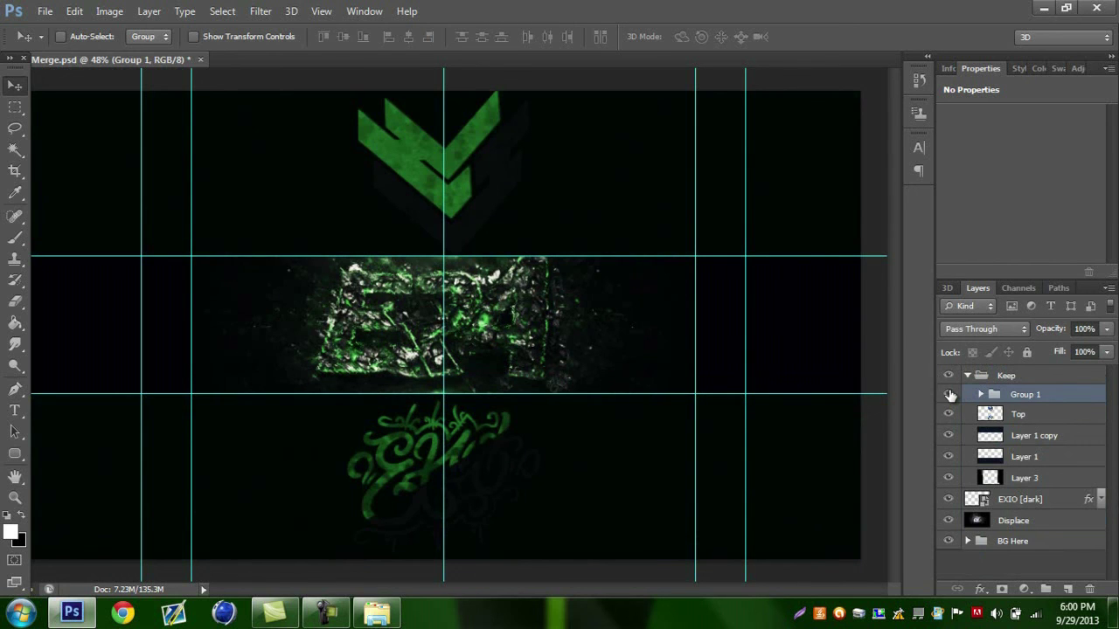
key(ctrl+h)
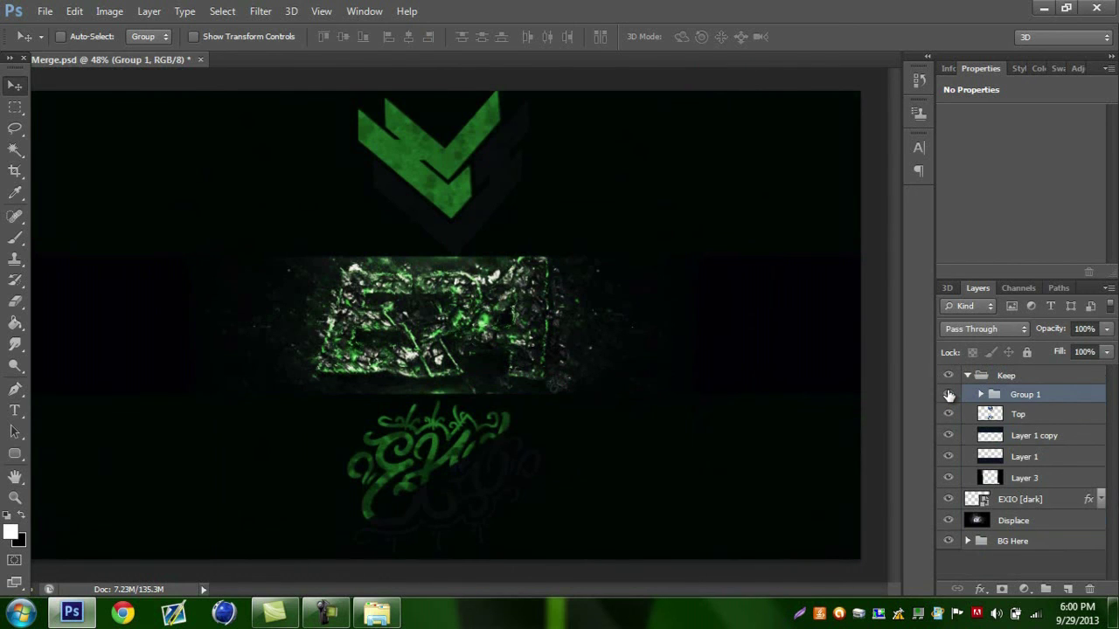
click(949, 394)
click(949, 394)
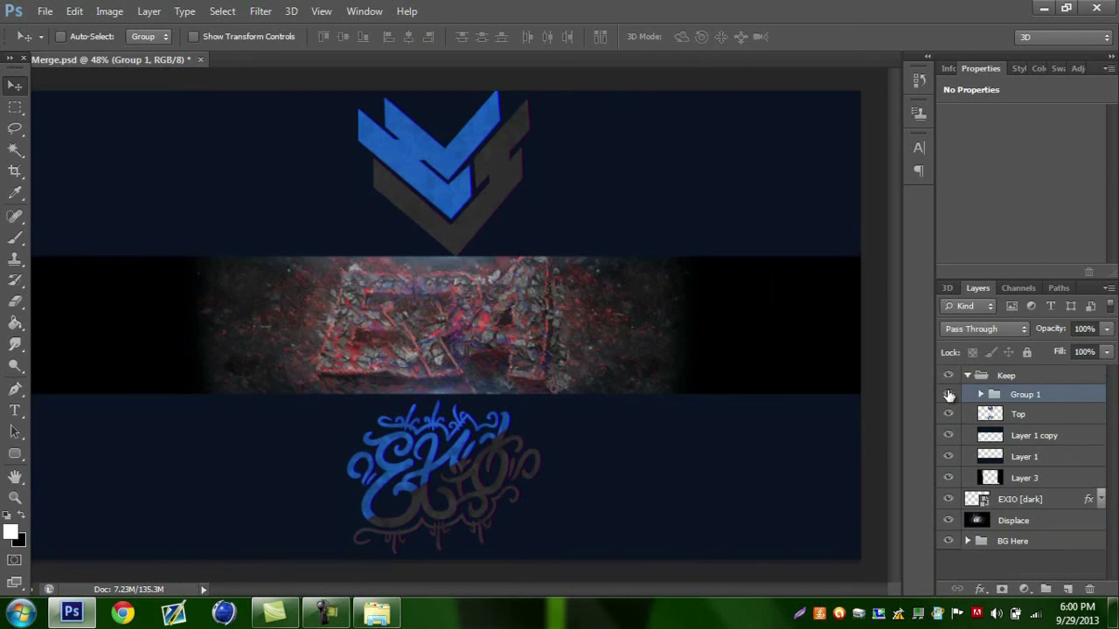
Check what Layer 3 and the Displace layer contribute by hiding and showing each one in turn.
click(948, 480)
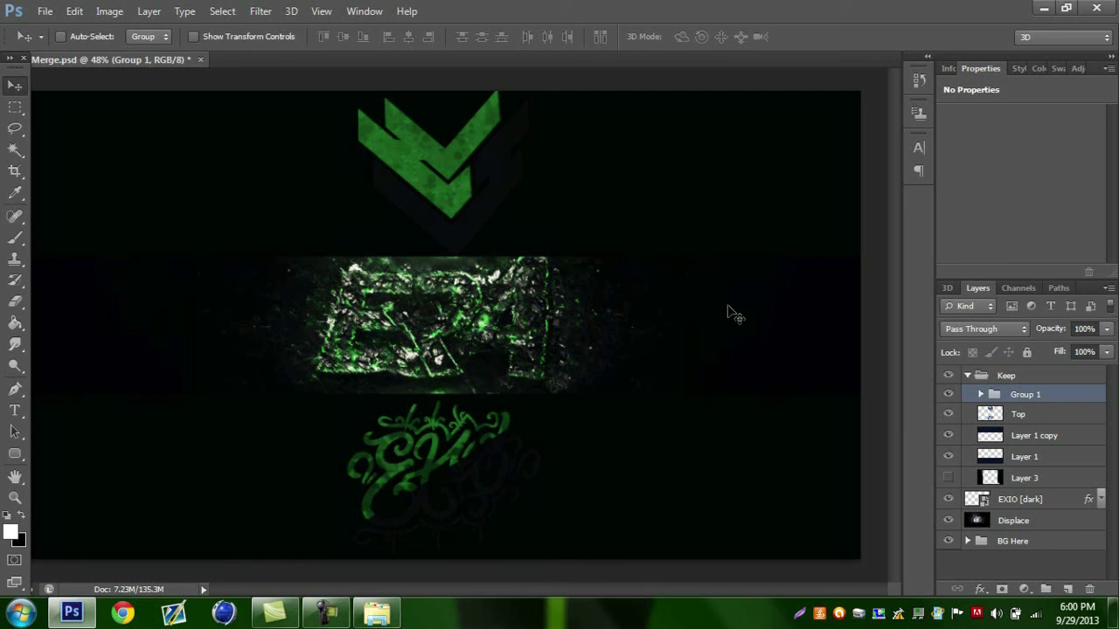
click(948, 480)
click(949, 522)
click(950, 522)
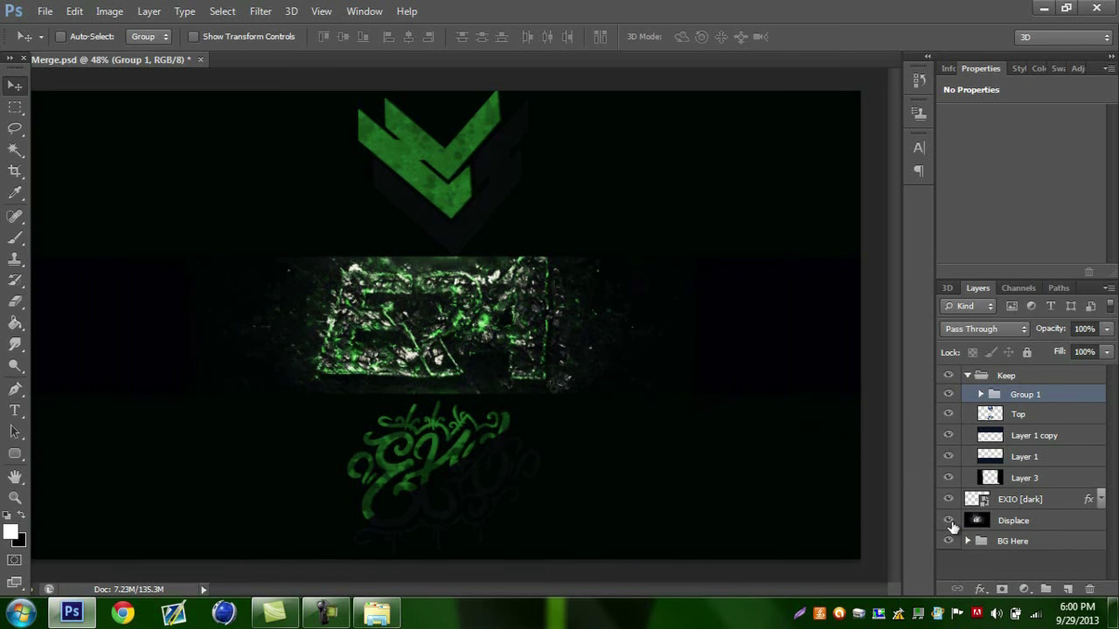